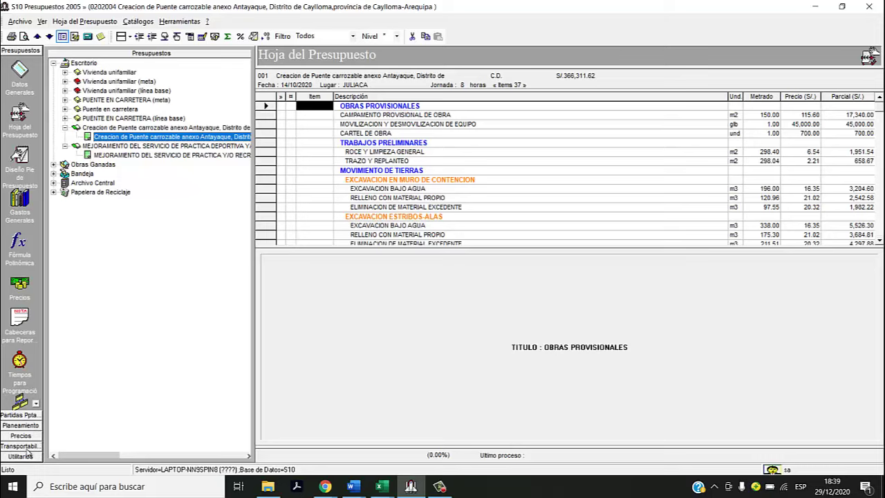
Step: Start the budget export wizard and open the budget catalogue for choosing what to export
{"action": "left_click", "coordinate": [26, 447]}
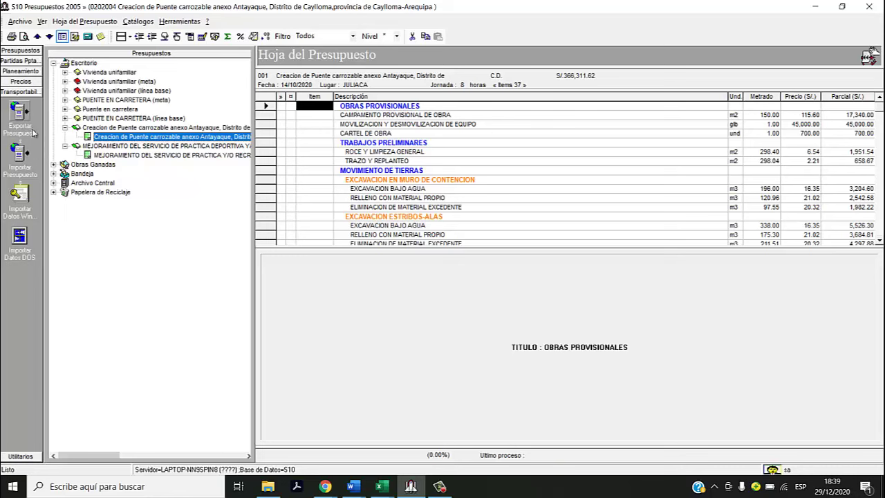
{"action": "left_click", "coordinate": [18, 112]}
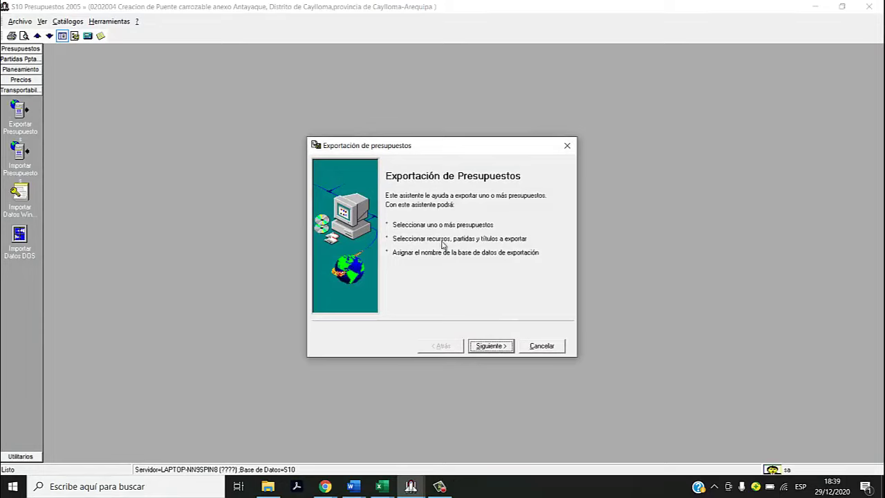
{"action": "left_click", "coordinate": [492, 346]}
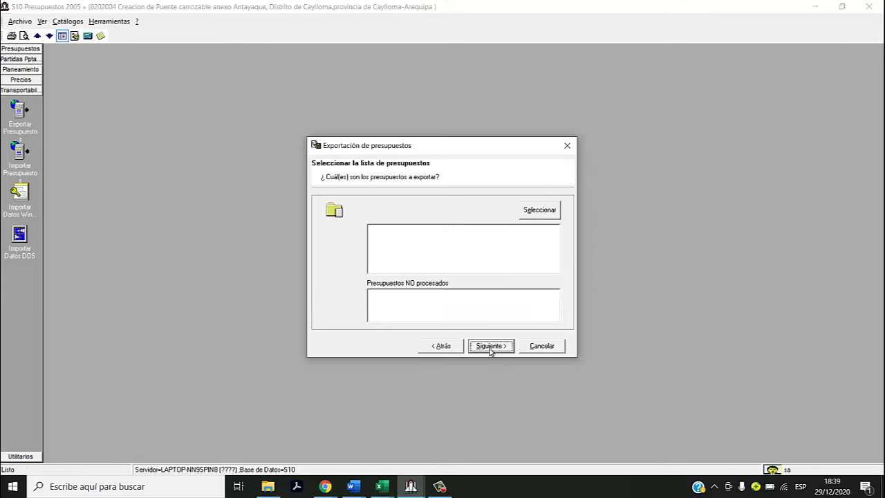
{"action": "left_click", "coordinate": [542, 215]}
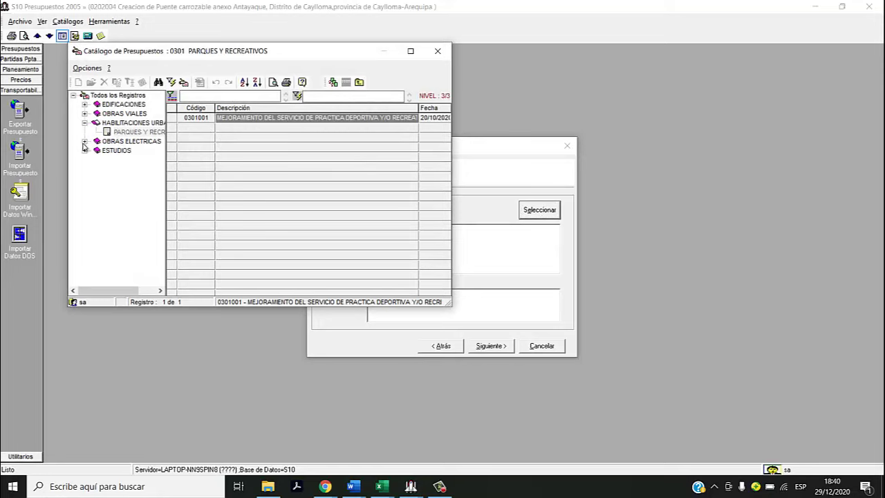
Step: Expand all budget groups in the catalogue and look through the ESTUDIOS, OBRAS ELECTRICAS and PARQUES Y RECREATIVOS categories
{"action": "left_click", "coordinate": [84, 104]}
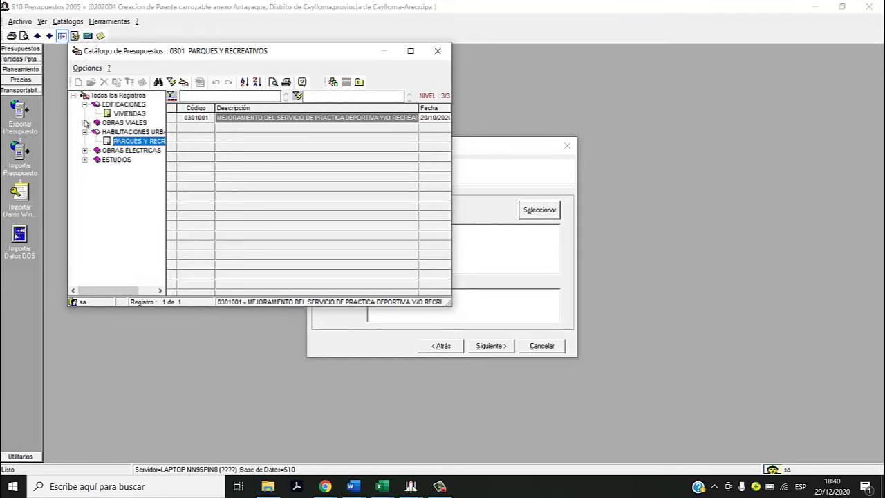
{"action": "left_click", "coordinate": [85, 123]}
{"action": "left_click", "coordinate": [85, 169]}
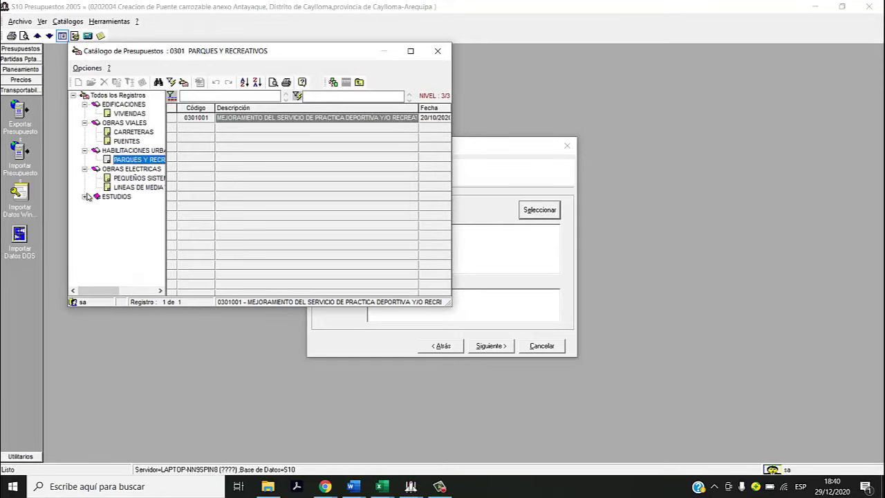
{"action": "left_click", "coordinate": [85, 197]}
{"action": "left_click", "coordinate": [152, 216]}
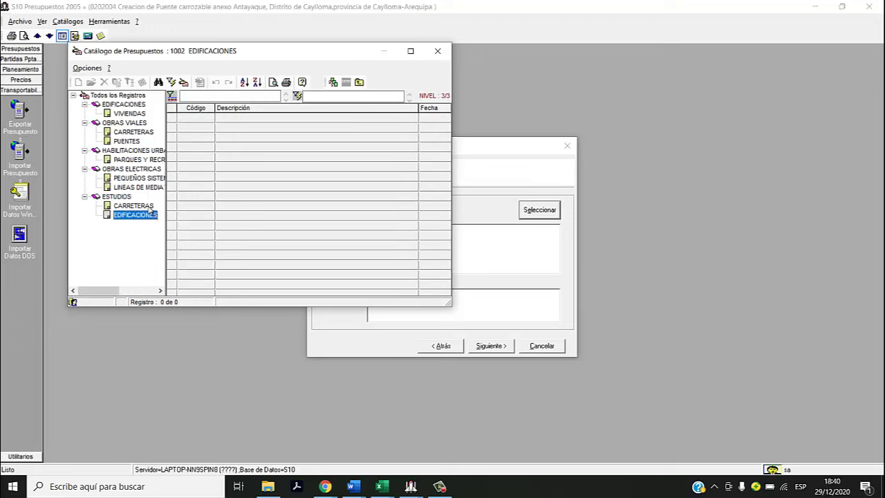
{"action": "left_click", "coordinate": [138, 206]}
{"action": "left_click", "coordinate": [146, 186]}
{"action": "left_click", "coordinate": [146, 178]}
{"action": "left_click", "coordinate": [146, 160]}
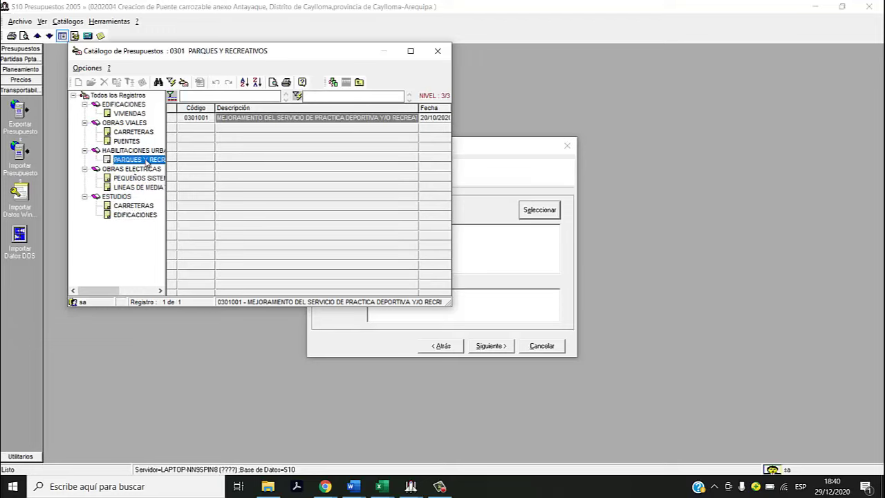
Step: Add budget 0202004 Creacion de Puente carrozable anexo Antayaque from the PUENTES category to the export list
{"action": "left_click", "coordinate": [128, 143]}
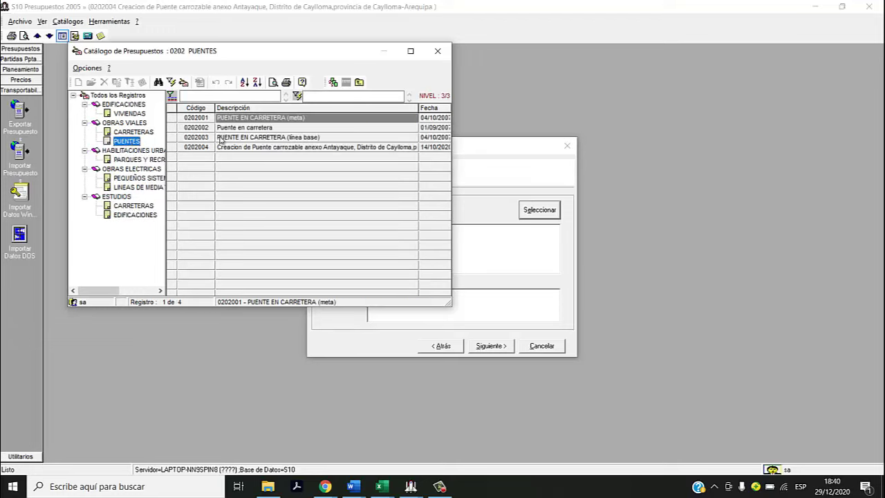
{"action": "left_click", "coordinate": [257, 148]}
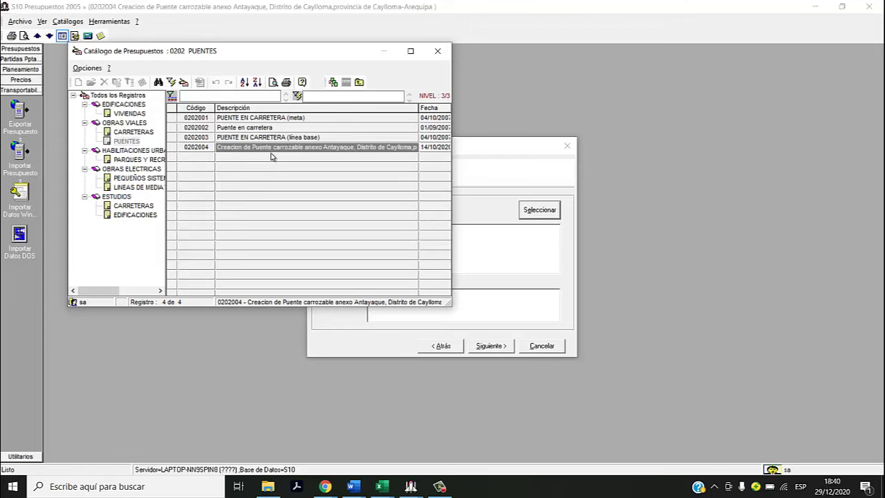
{"action": "double_click", "coordinate": [276, 151]}
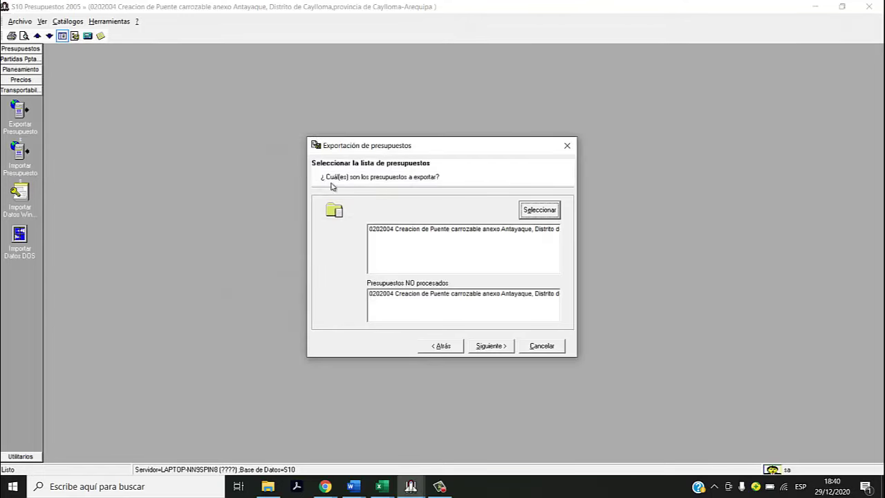
Step: Set the export to include all (Todos) resources, work items, and titles and subtitles
{"action": "left_click", "coordinate": [505, 343]}
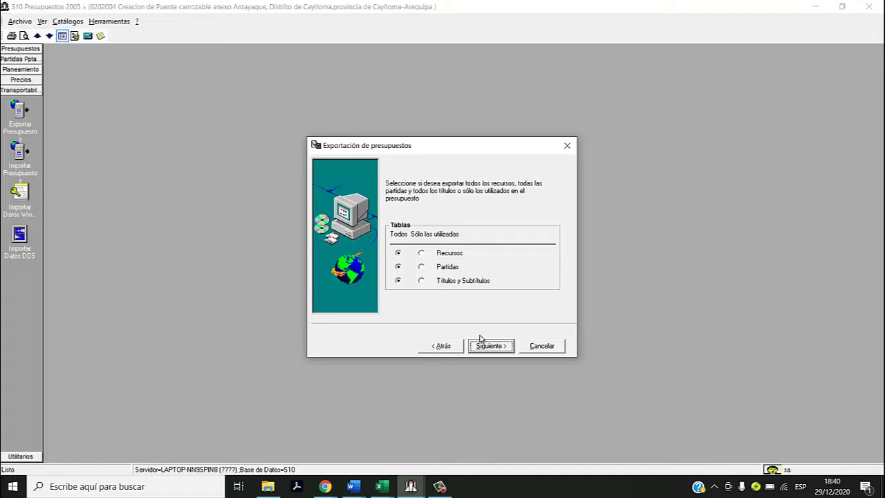
{"action": "left_click", "coordinate": [422, 254]}
{"action": "left_click", "coordinate": [398, 253]}
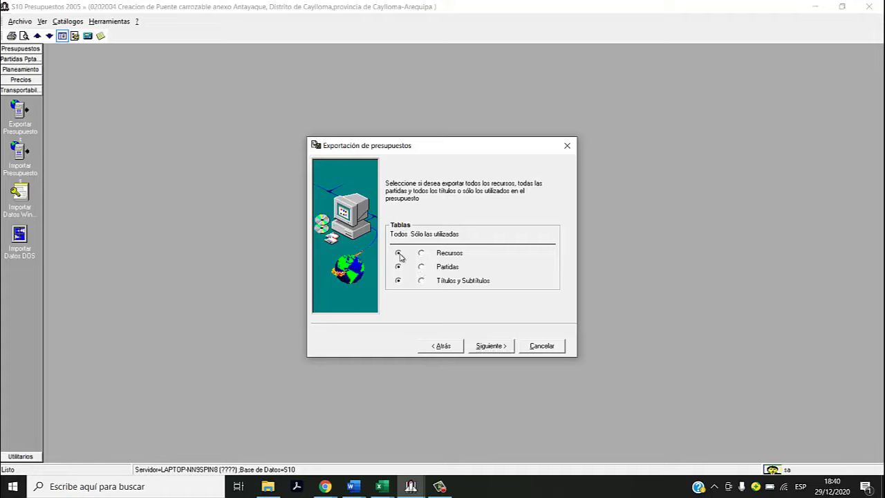
{"action": "left_click", "coordinate": [491, 346]}
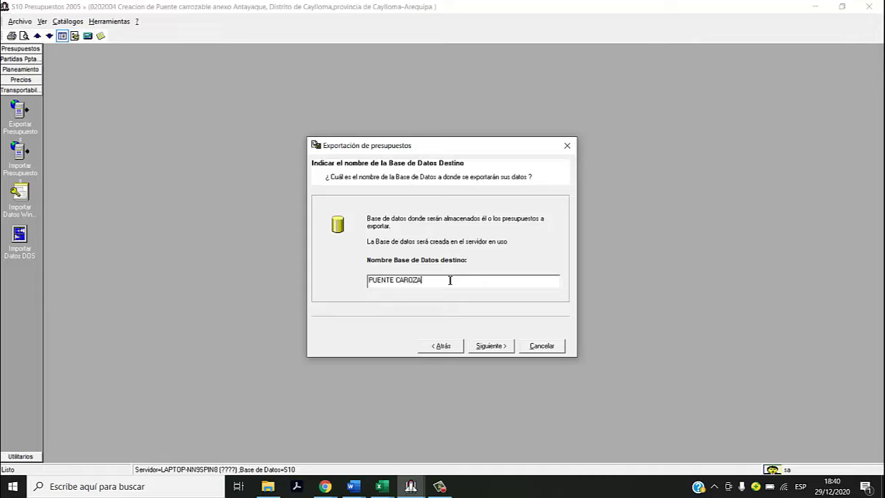
Step: Name the destination database PUENTE CAROZABLE and run the budget export to completion
{"action": "left_click", "coordinate": [496, 347]}
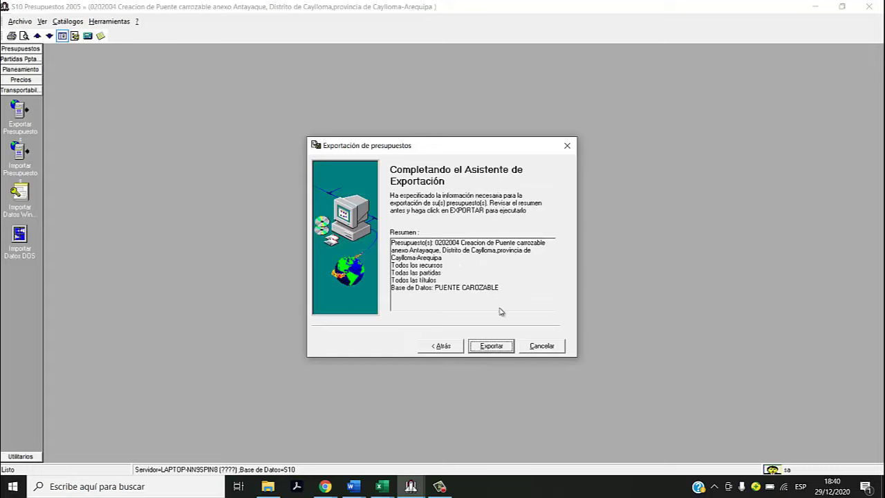
{"action": "left_click", "coordinate": [490, 345]}
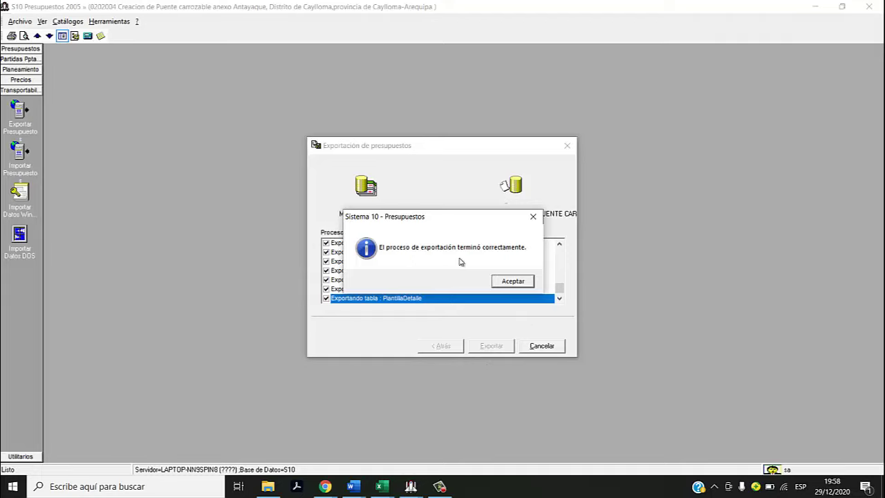
{"action": "left_click", "coordinate": [513, 281]}
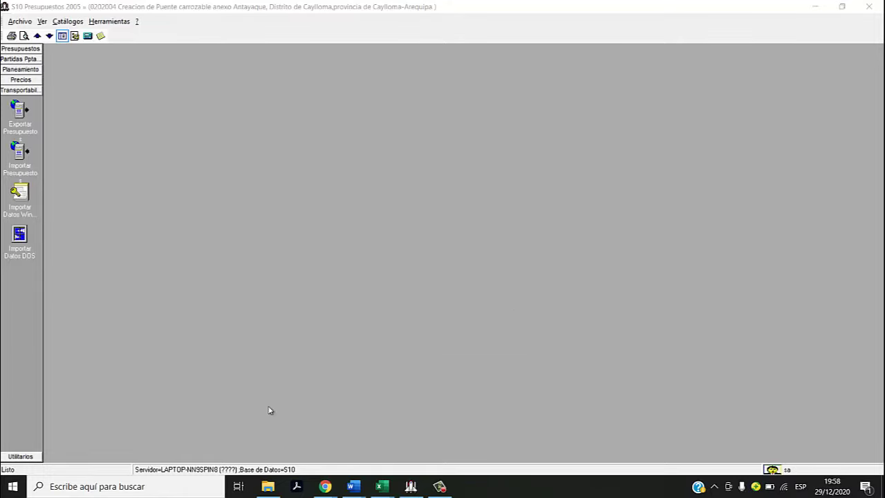
Step: Switch to File Explorer and open the Data folder inside S102000 on drive C
{"action": "left_click", "coordinate": [268, 486]}
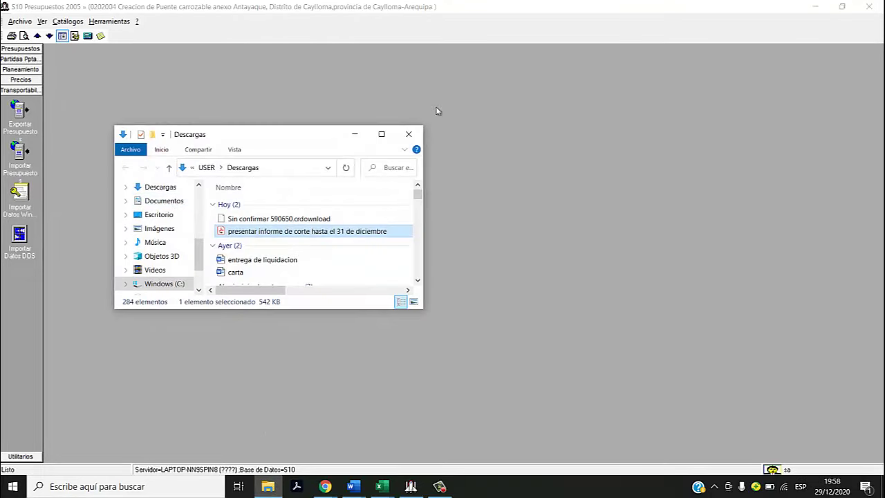
{"action": "left_click", "coordinate": [381, 134]}
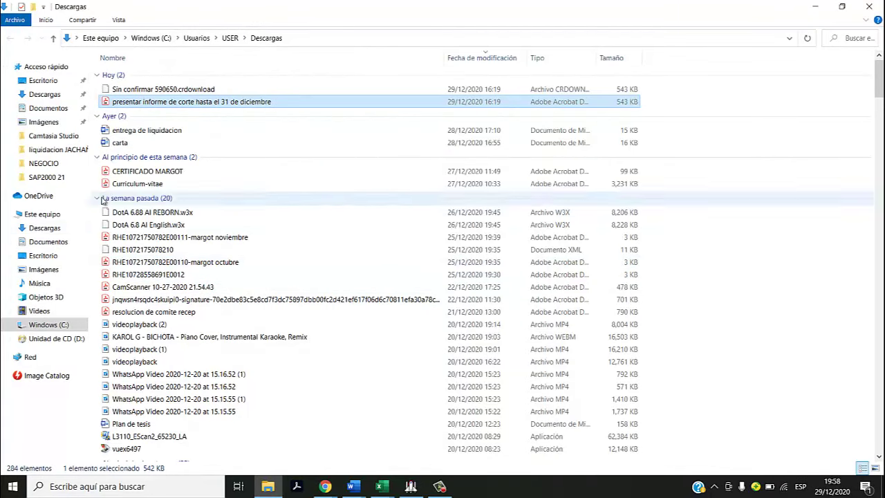
{"action": "left_click", "coordinate": [68, 325]}
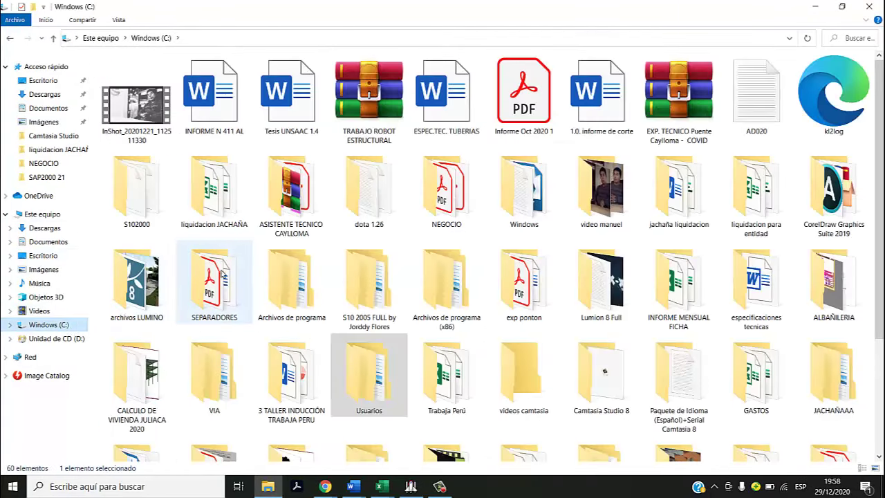
{"action": "left_click", "coordinate": [150, 215]}
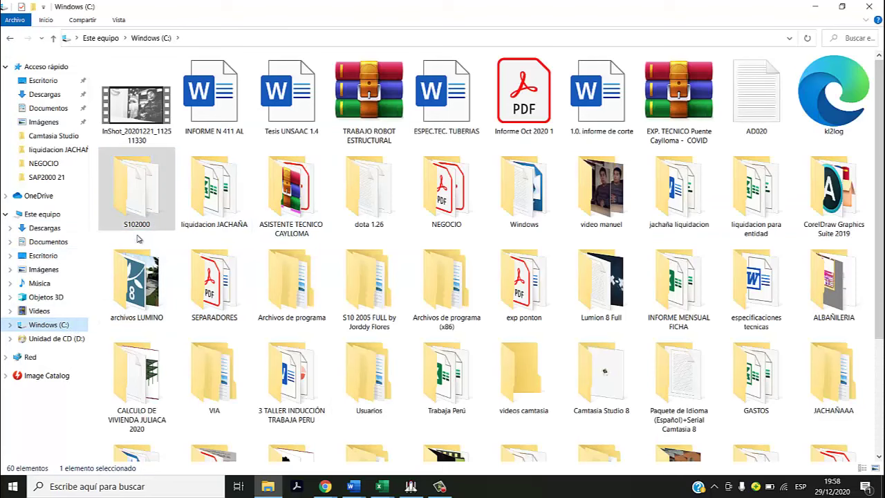
{"action": "double_click", "coordinate": [137, 228]}
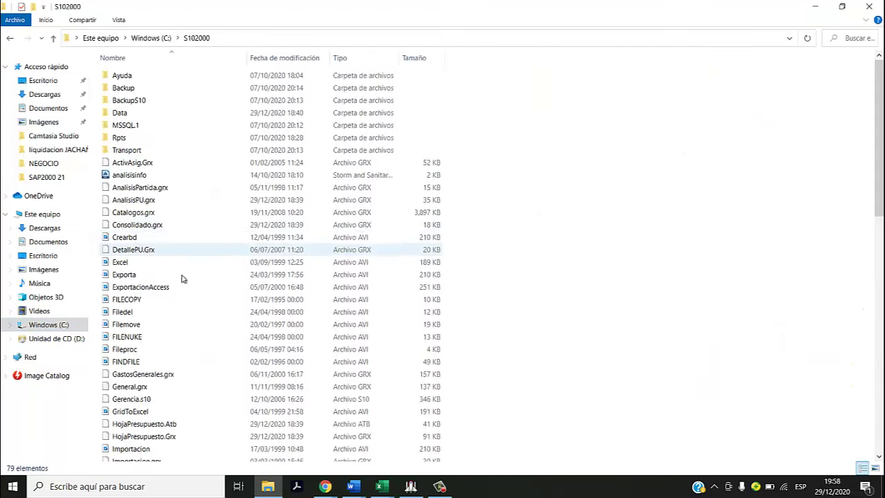
{"action": "scroll", "coordinate": [229, 294], "scroll_direction": "down", "scroll_amount": 5}
{"action": "scroll", "coordinate": [234, 302], "scroll_direction": "up", "scroll_amount": 3}
{"action": "scroll", "coordinate": [234, 302], "scroll_direction": "up", "scroll_amount": 2}
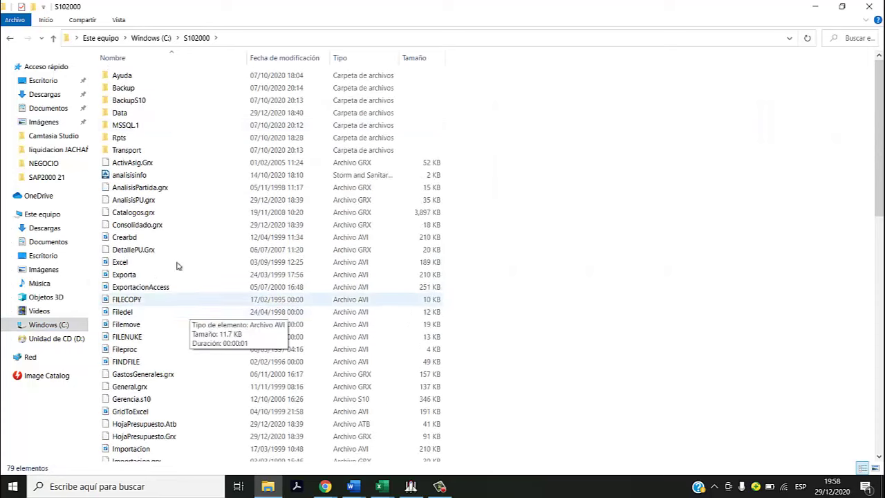
{"action": "double_click", "coordinate": [136, 116]}
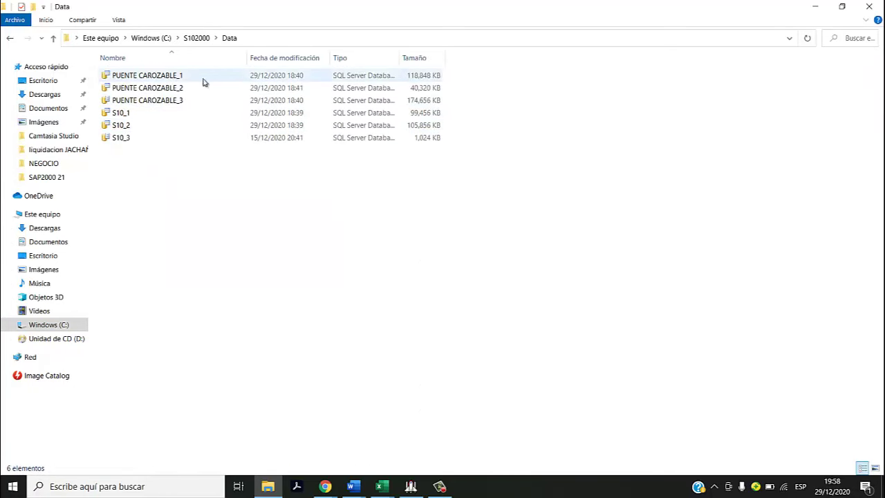
Step: Check the exported PUENTE CAROZABLE database files 1, 2 and 3 in the Data folder
{"action": "left_click", "coordinate": [180, 77]}
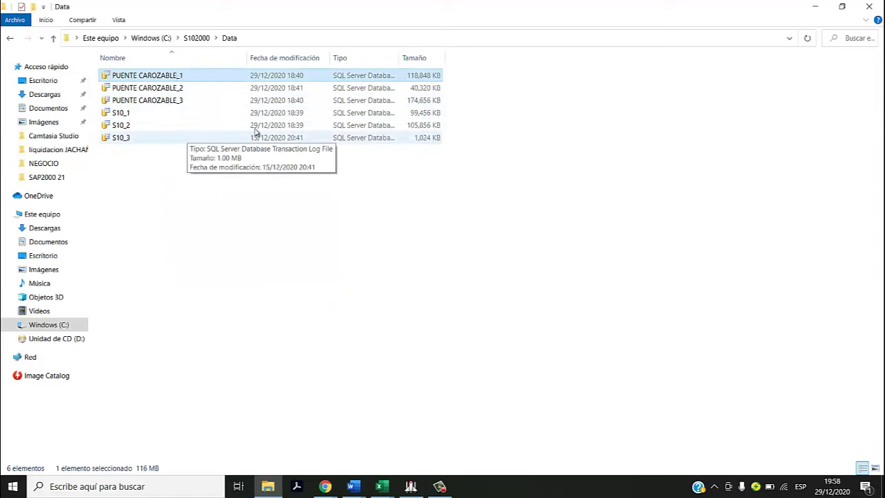
{"action": "left_click", "coordinate": [177, 88]}
{"action": "left_click", "coordinate": [181, 111]}
{"action": "left_click", "coordinate": [181, 100]}
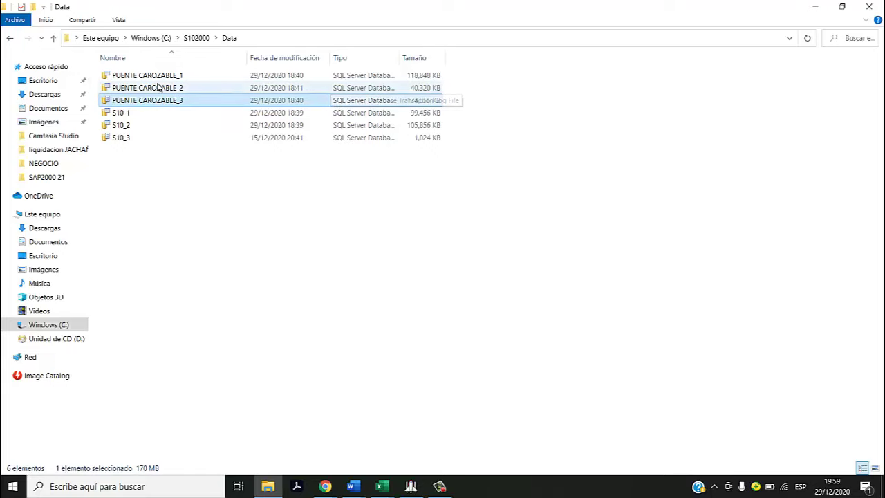
Step: Return to the S102000 folder and open its Backup folder to view the existing backups
{"action": "left_click", "coordinate": [196, 38]}
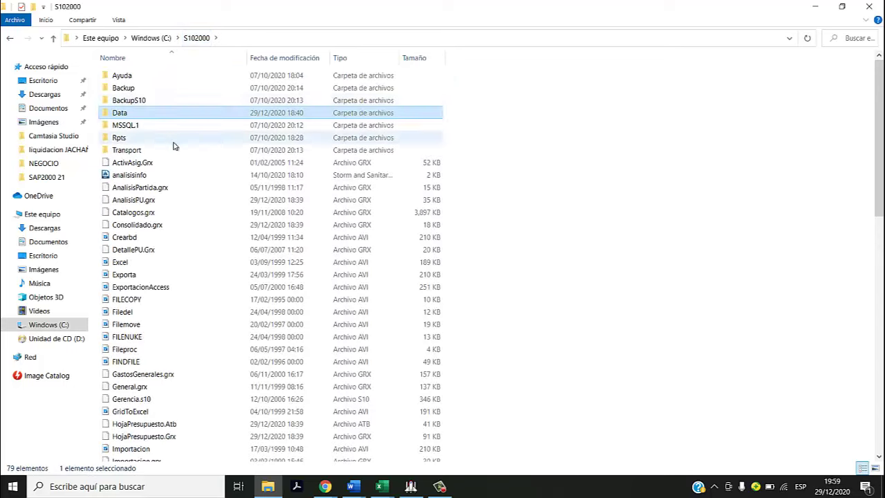
{"action": "left_click", "coordinate": [155, 94]}
{"action": "double_click", "coordinate": [154, 94]}
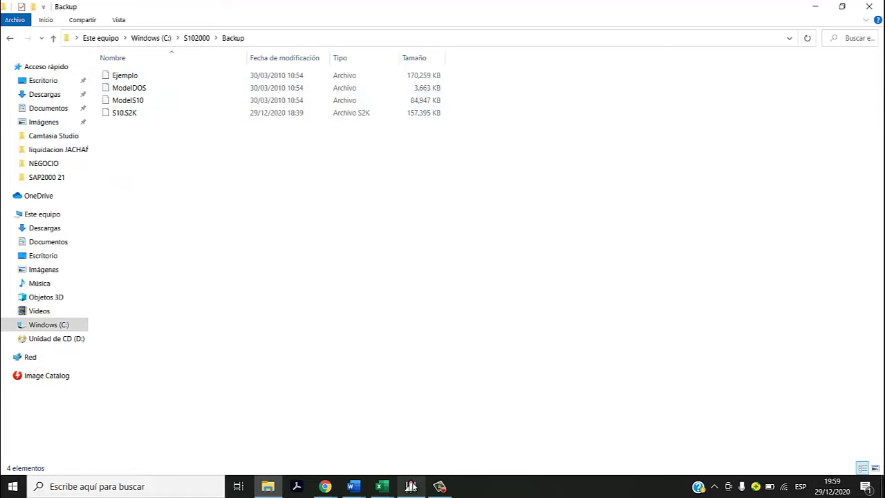
Step: Switch to S10 Presupuestos, start the database maintenance wizard and choose the database backup copy process (Copia de seguridad de base de datos)
{"action": "left_click", "coordinate": [411, 486]}
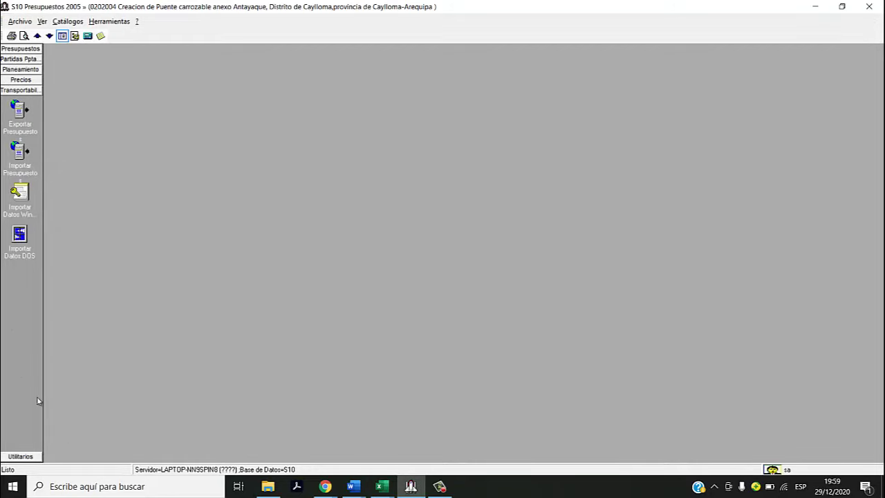
{"action": "left_click", "coordinate": [7, 457]}
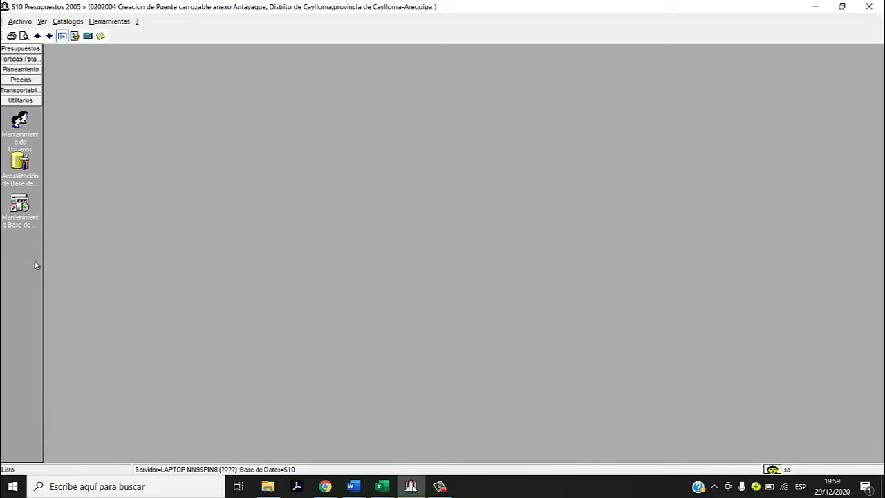
{"action": "left_click", "coordinate": [21, 203]}
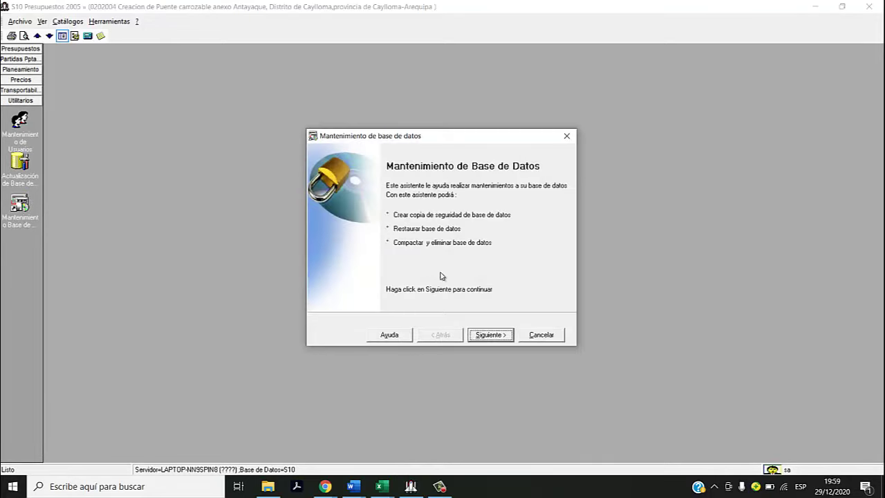
{"action": "left_click", "coordinate": [480, 338]}
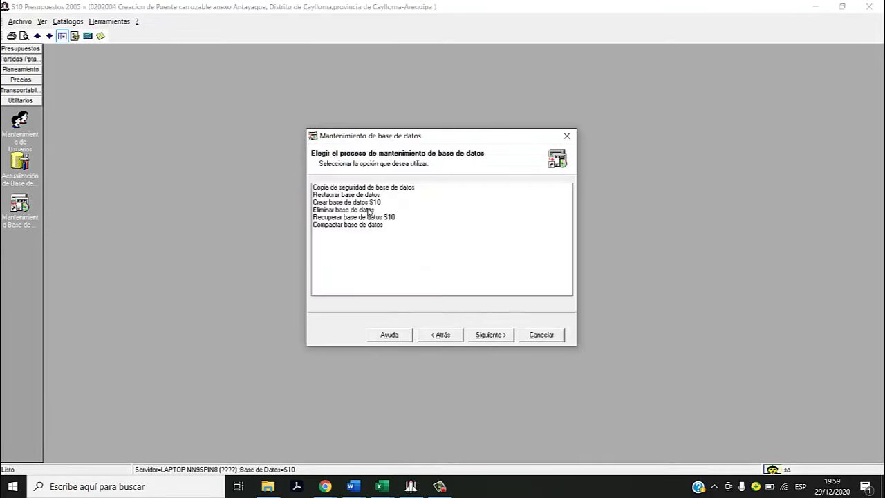
{"action": "left_click", "coordinate": [371, 188]}
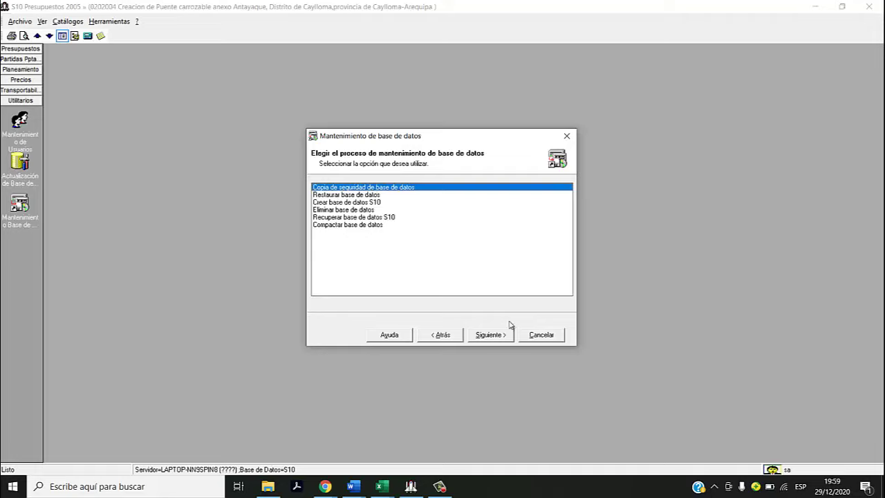
{"action": "left_click", "coordinate": [491, 338]}
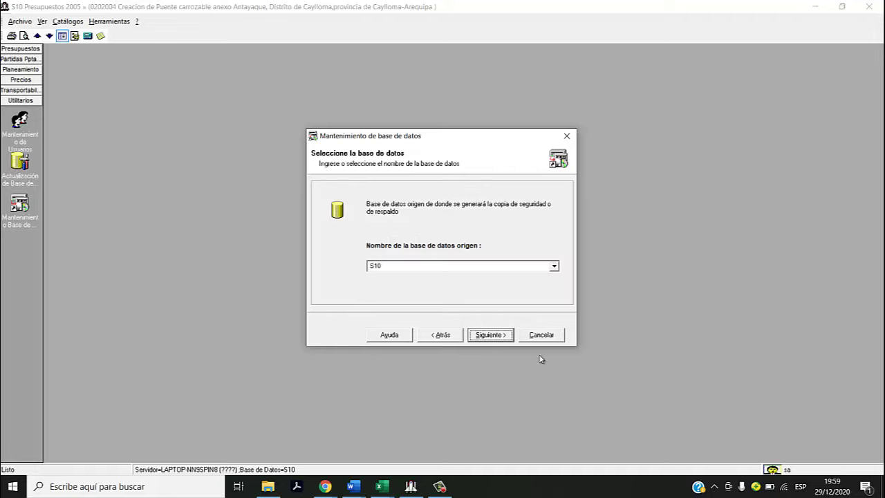
Step: Choose PUENTE CAROZABLE as the source database for the backup copy
{"action": "left_click", "coordinate": [554, 267]}
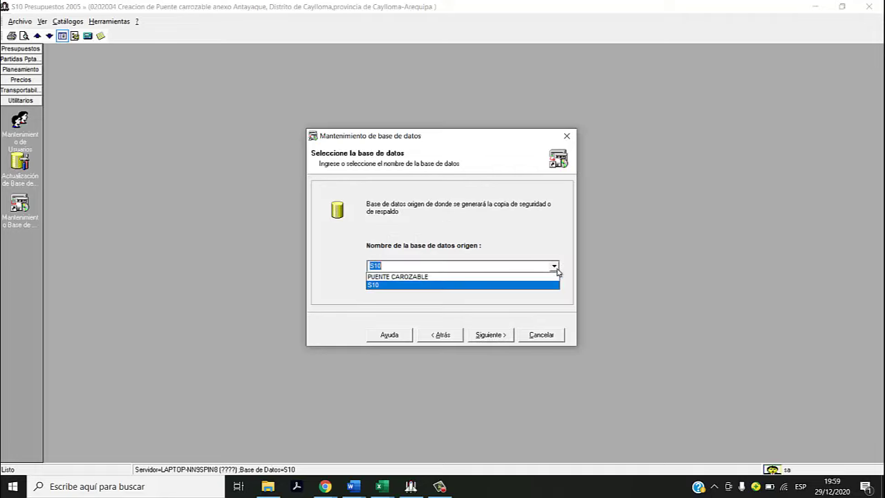
{"action": "left_click", "coordinate": [413, 277]}
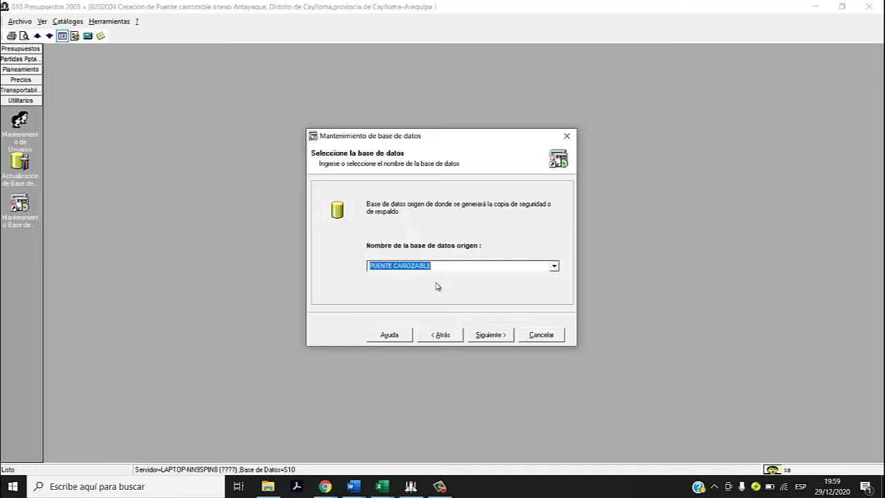
{"action": "left_click", "coordinate": [484, 335]}
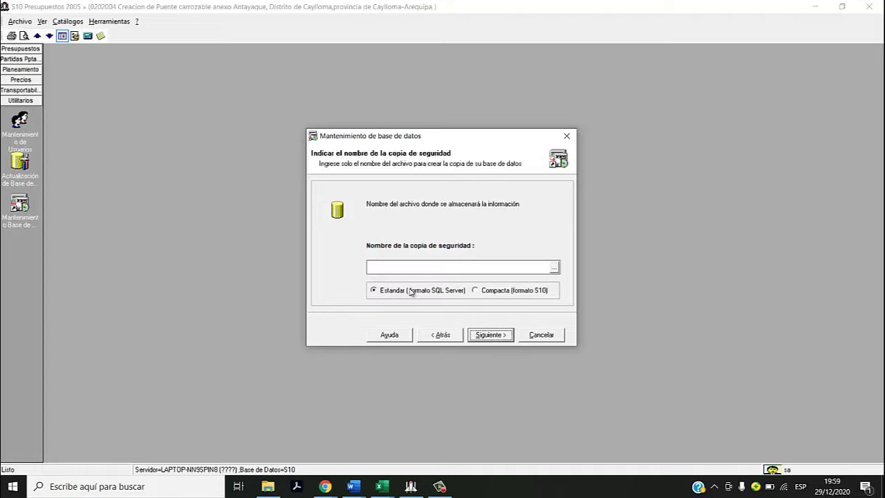
Step: Name the backup PUENTE CARROZABLE in Estandar (formato SQL Server) format, allow the security prompt and run the copy to completion
{"action": "left_click", "coordinate": [387, 293]}
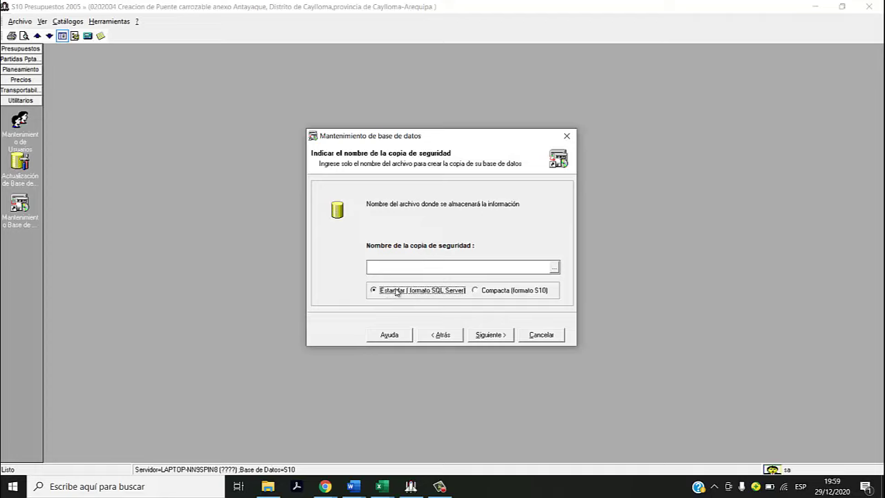
{"action": "left_click", "coordinate": [420, 273]}
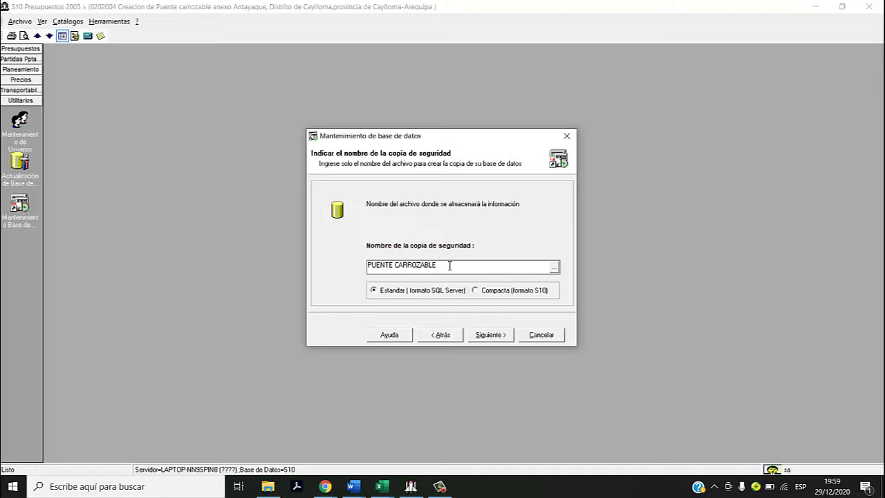
{"action": "left_click", "coordinate": [476, 337]}
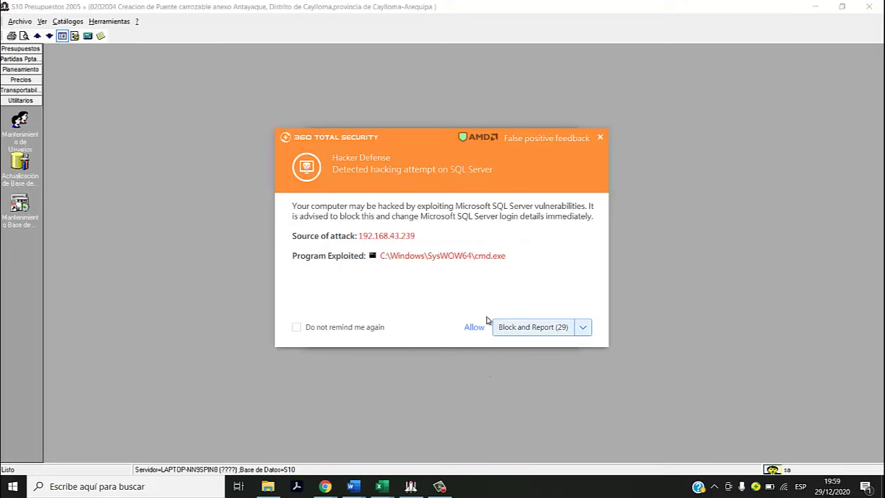
{"action": "left_click", "coordinate": [482, 327]}
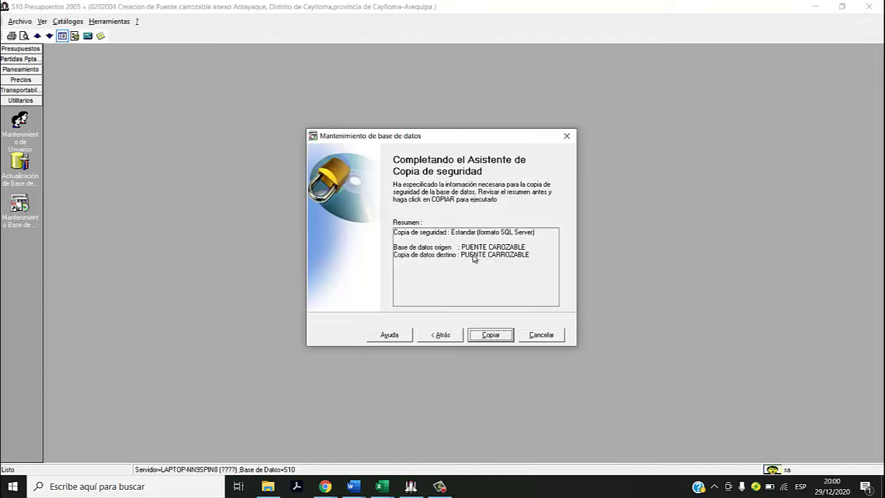
{"action": "left_click", "coordinate": [492, 336]}
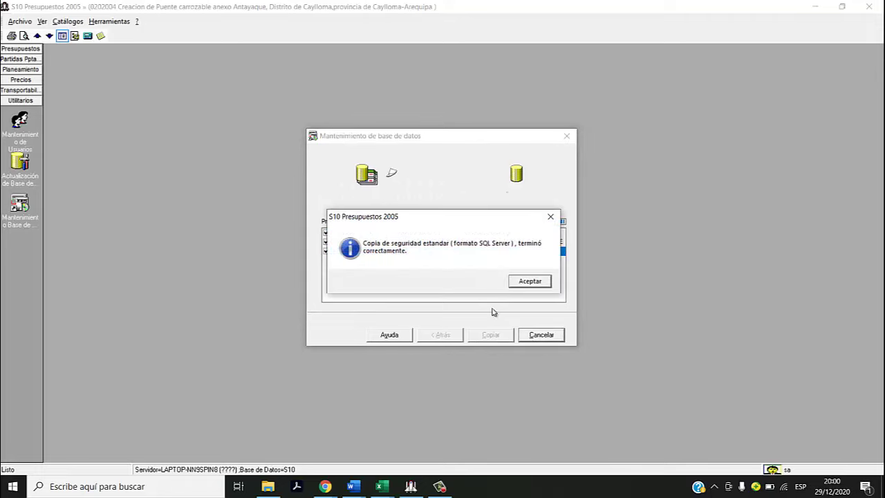
{"action": "left_click", "coordinate": [528, 282]}
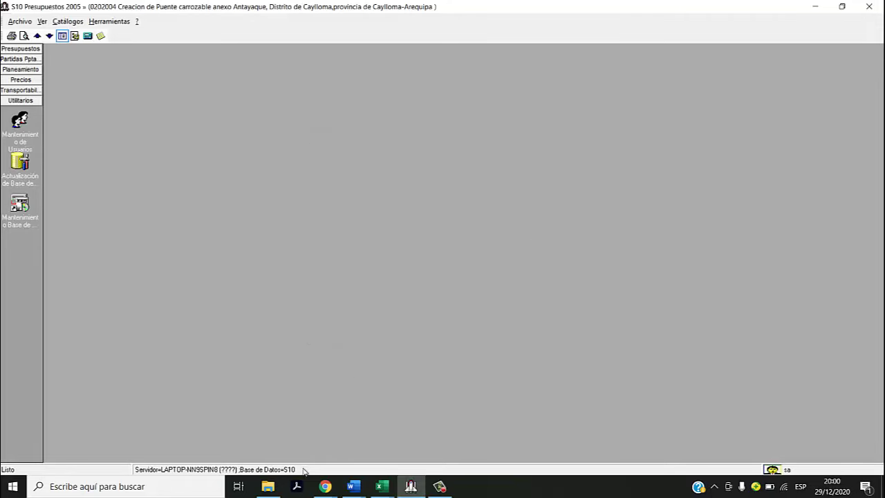
Step: Switch to File Explorer and copy the PUENTE CARROZABLE backup file from the Backup folder
{"action": "left_click", "coordinate": [268, 486]}
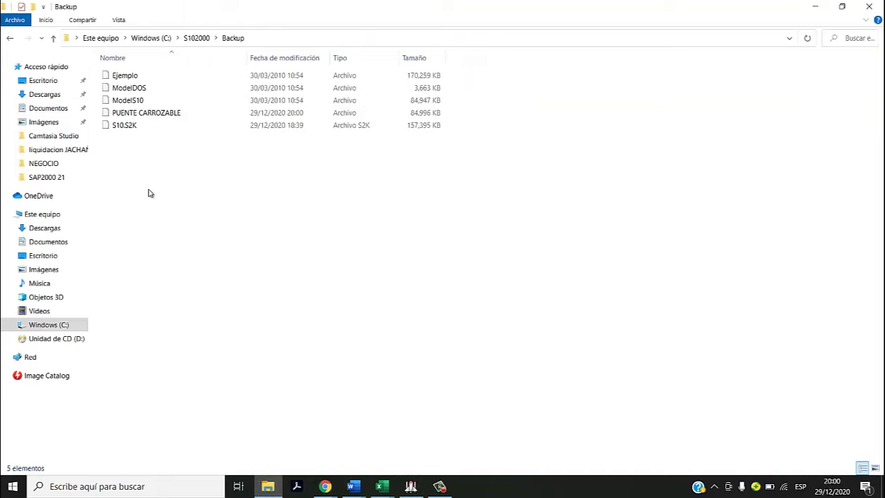
{"action": "left_click", "coordinate": [162, 113]}
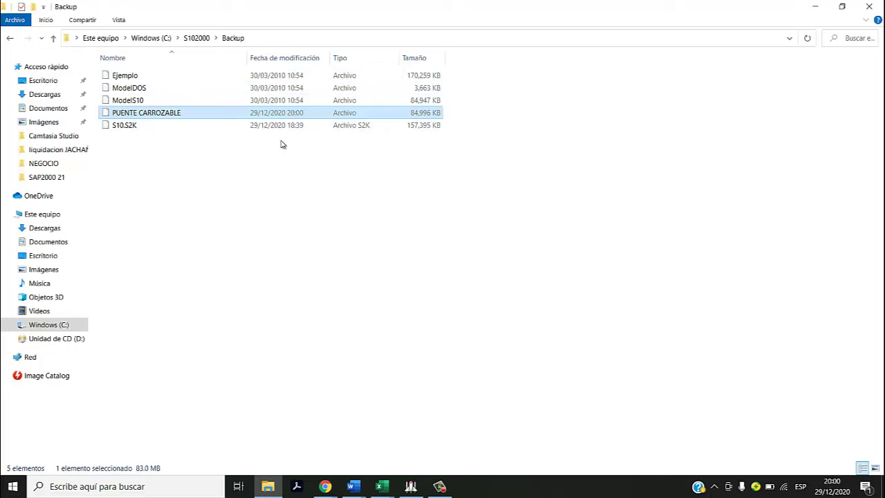
{"action": "double_click", "coordinate": [179, 114]}
{"action": "right_click", "coordinate": [180, 112]}
{"action": "left_click", "coordinate": [231, 347]}
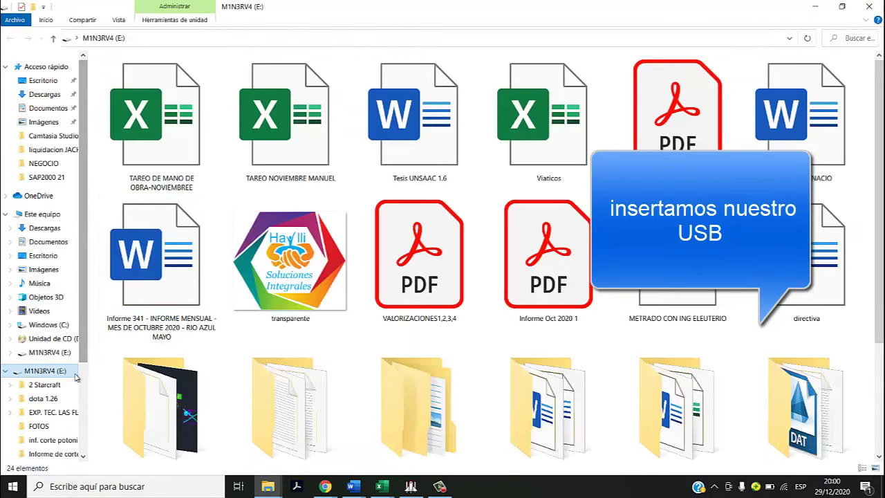
Step: Paste the PUENTE CARROZABLE backup file onto the M1N3RV4 (E:) USB drive and dismiss the browser notification
{"action": "right_click", "coordinate": [96, 301]}
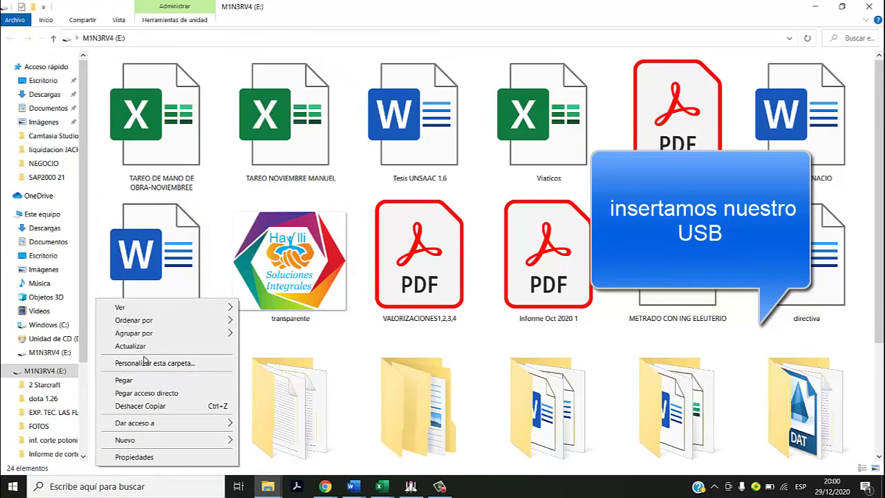
{"action": "left_click", "coordinate": [135, 381]}
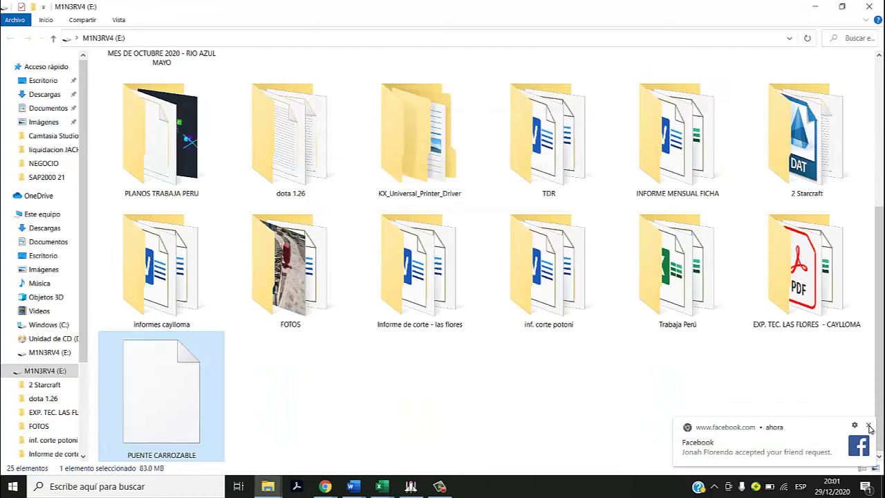
{"action": "left_click", "coordinate": [869, 426]}
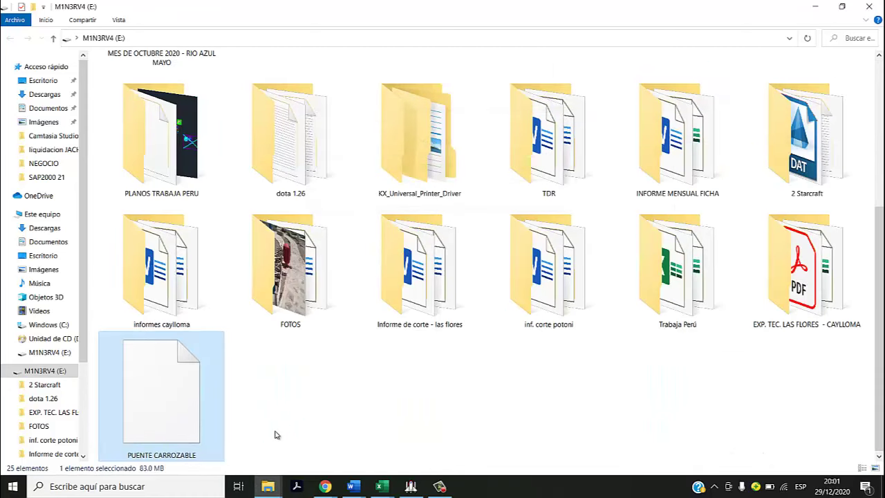
{"action": "left_click", "coordinate": [294, 423]}
{"action": "left_click_drag", "start_coordinate": [363, 385], "coordinate": [176, 453]}
{"action": "left_click", "coordinate": [411, 486]}
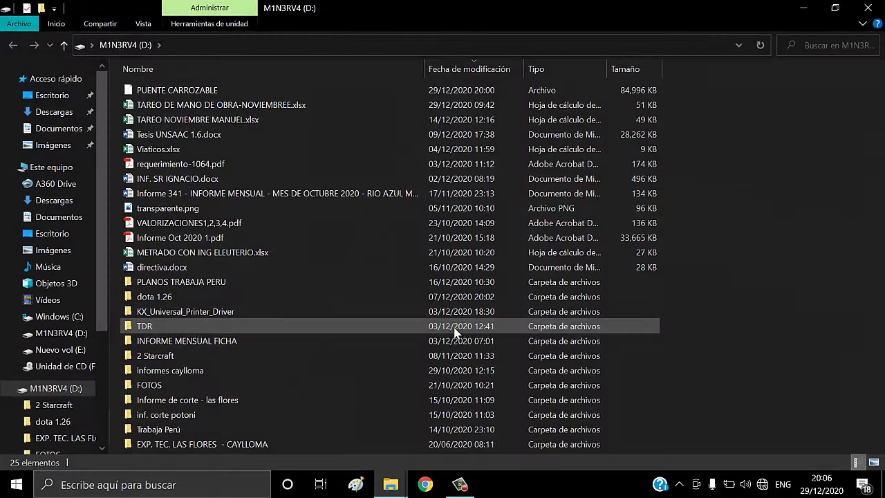
{"action": "key", "text": "alt+Tab"}
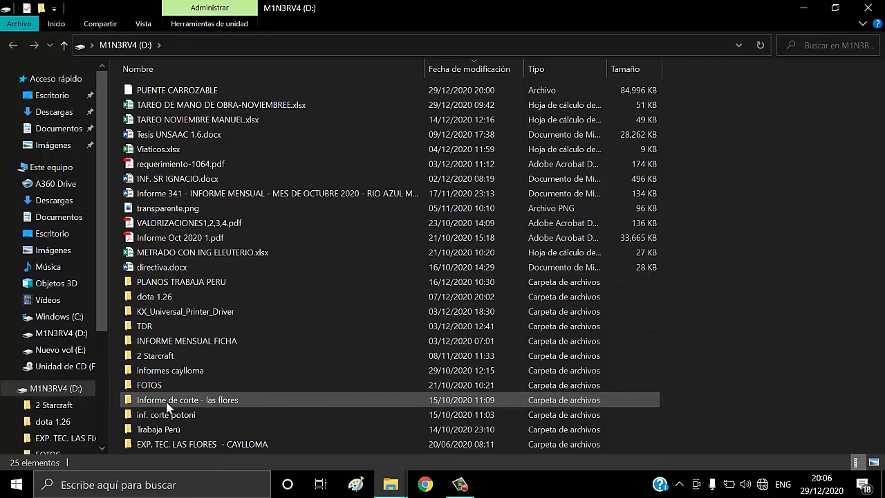
Step: On the second computer, copy the PUENTE CARROZABLE file from the M1N3RV4 (D:) USB drive
{"action": "left_click", "coordinate": [176, 284]}
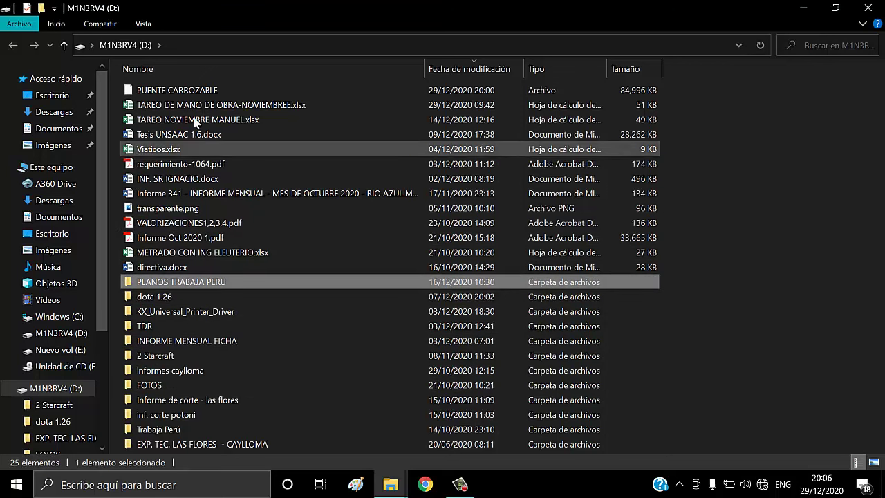
{"action": "left_click", "coordinate": [200, 91]}
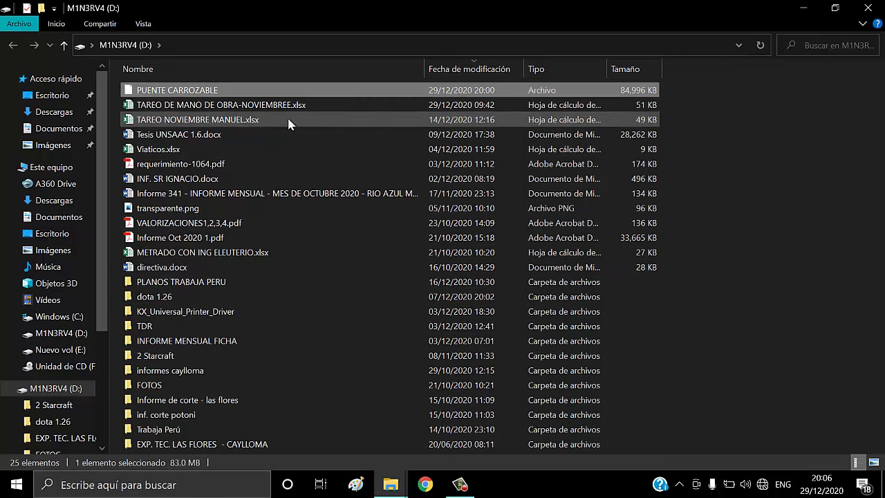
{"action": "right_click", "coordinate": [188, 90]}
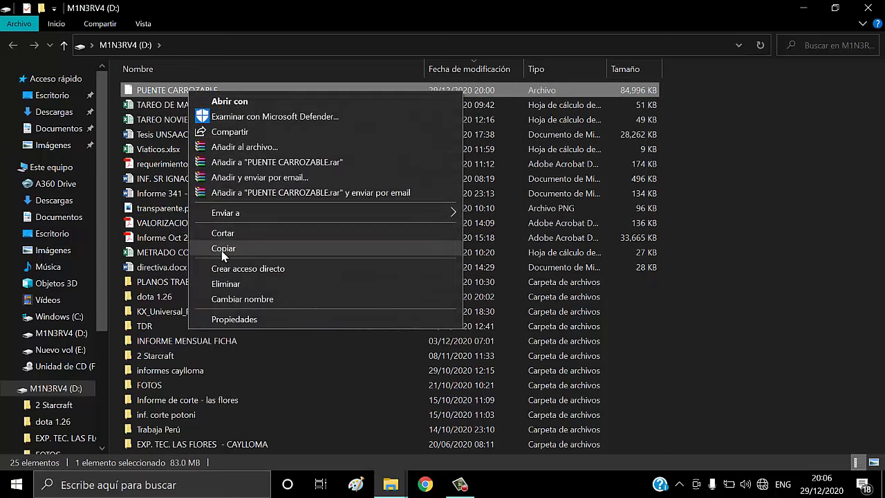
{"action": "left_click", "coordinate": [223, 248]}
Step: Paste the PUENTE CARROZABLE file into the Backup folder inside S102000 on drive C
{"action": "left_click", "coordinate": [61, 316]}
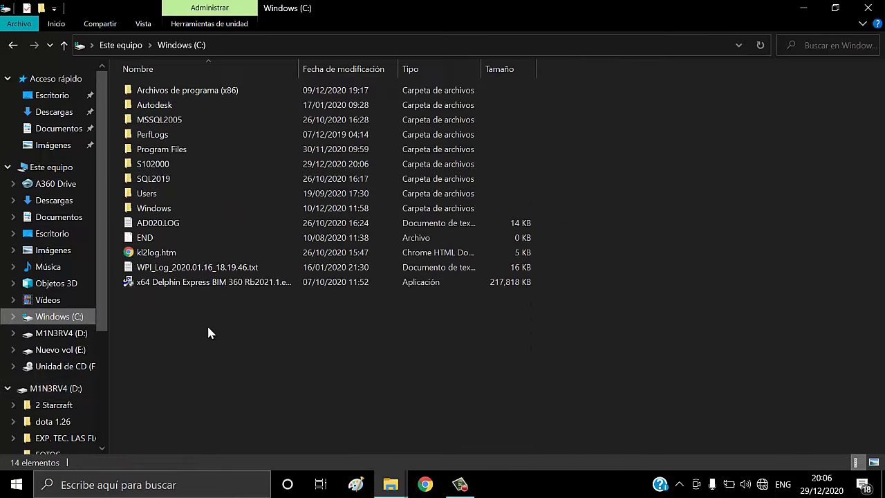
{"action": "double_click", "coordinate": [158, 170]}
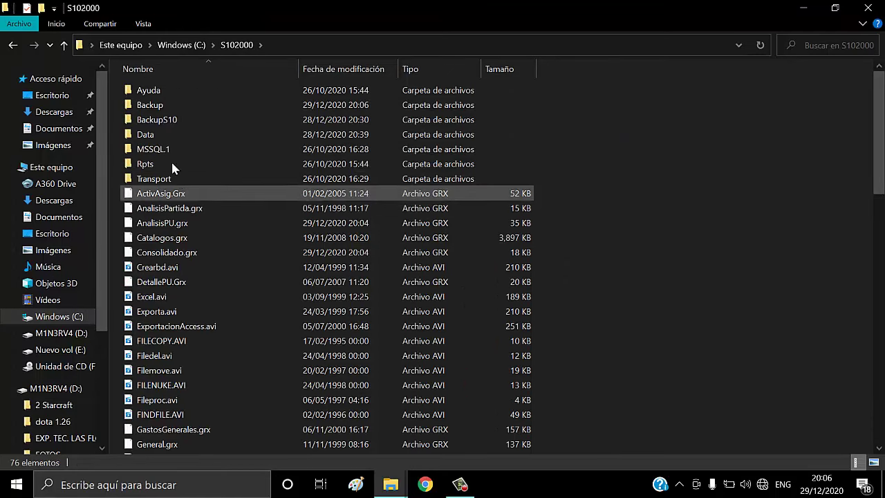
{"action": "double_click", "coordinate": [159, 105]}
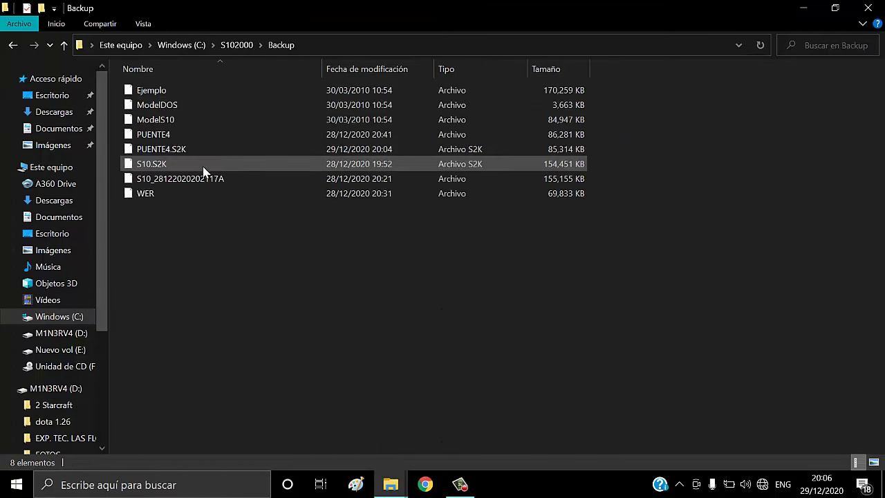
{"action": "right_click", "coordinate": [195, 235]}
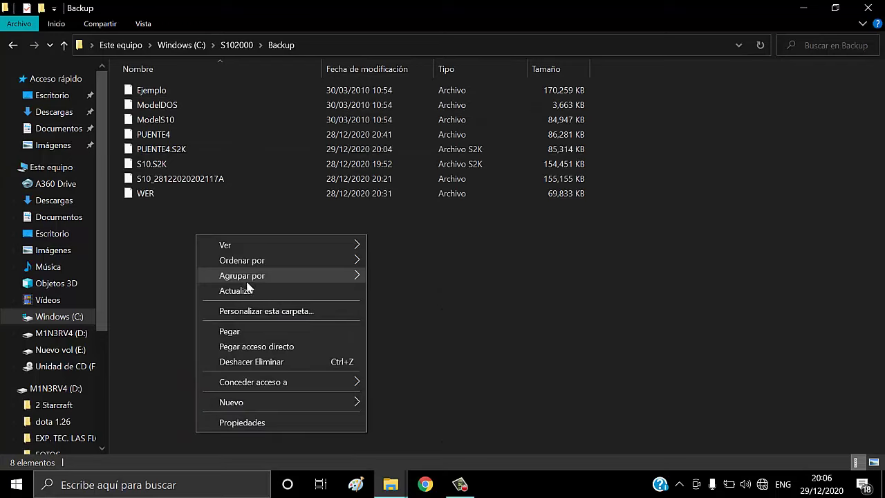
{"action": "left_click", "coordinate": [259, 333]}
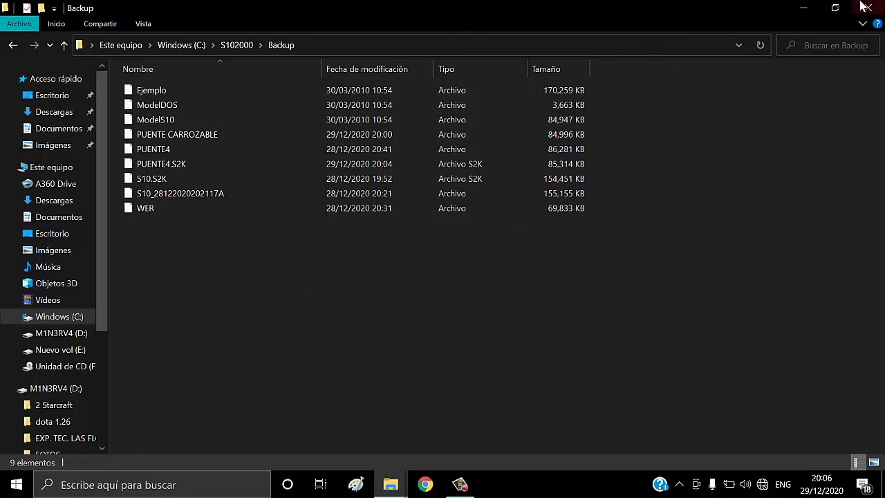
Step: Minimize File Explorer, launch S10 Presupuestos 2005 and log in as user sa
{"action": "left_click", "coordinate": [803, 8]}
{"action": "double_click", "coordinate": [272, 196]}
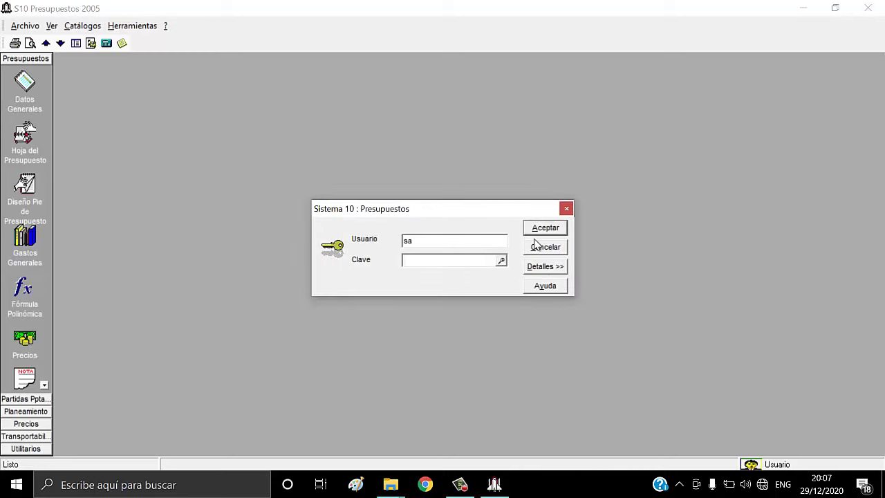
{"action": "left_click", "coordinate": [543, 228]}
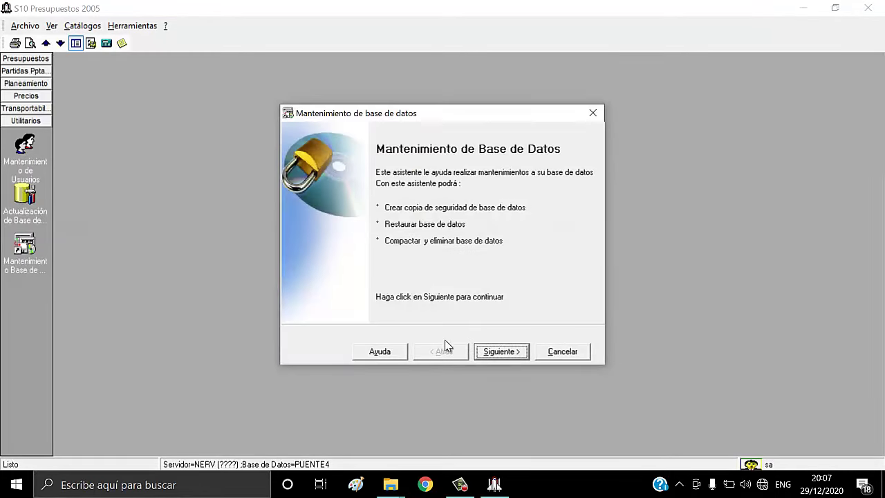
{"action": "left_click", "coordinate": [592, 113]}
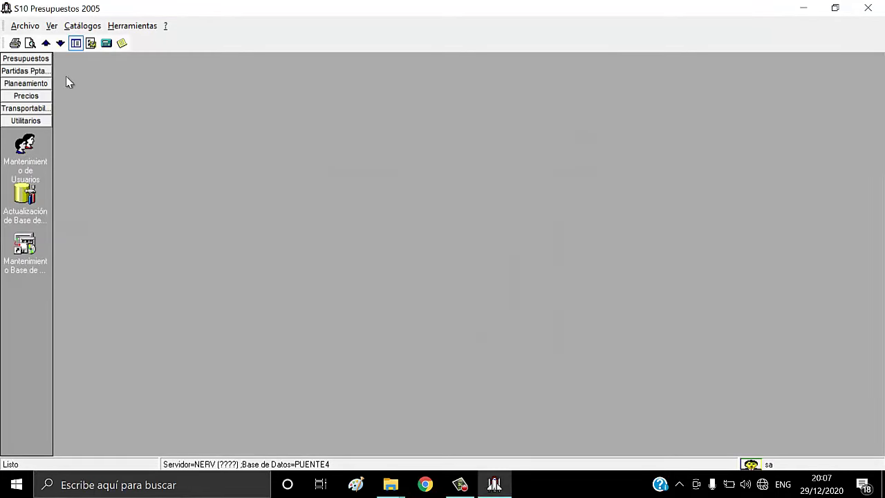
{"action": "left_click", "coordinate": [35, 60]}
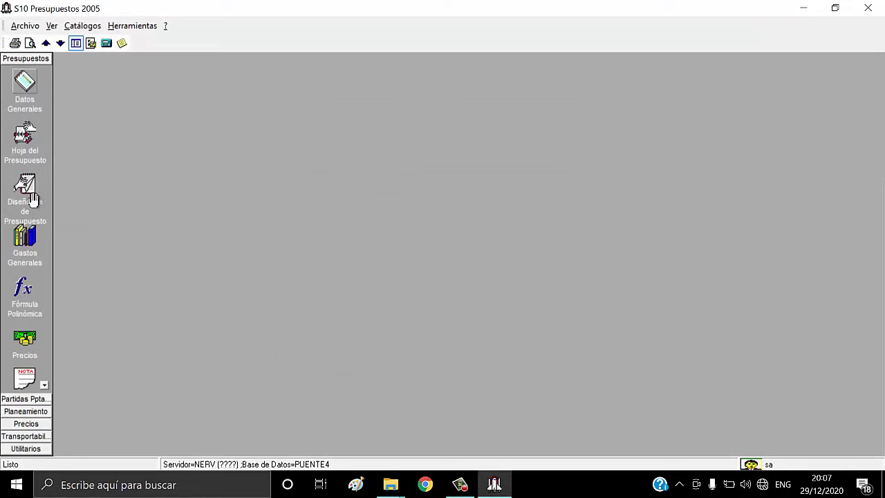
{"action": "left_click", "coordinate": [26, 448]}
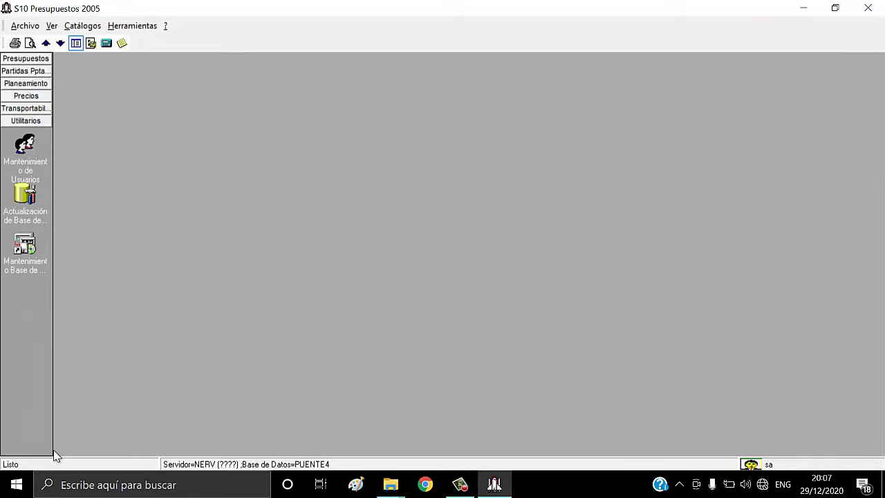
Step: Start a database restore in the database maintenance wizard and name the destination database puente carrozable1
{"action": "left_click", "coordinate": [28, 263]}
{"action": "left_click", "coordinate": [499, 352]}
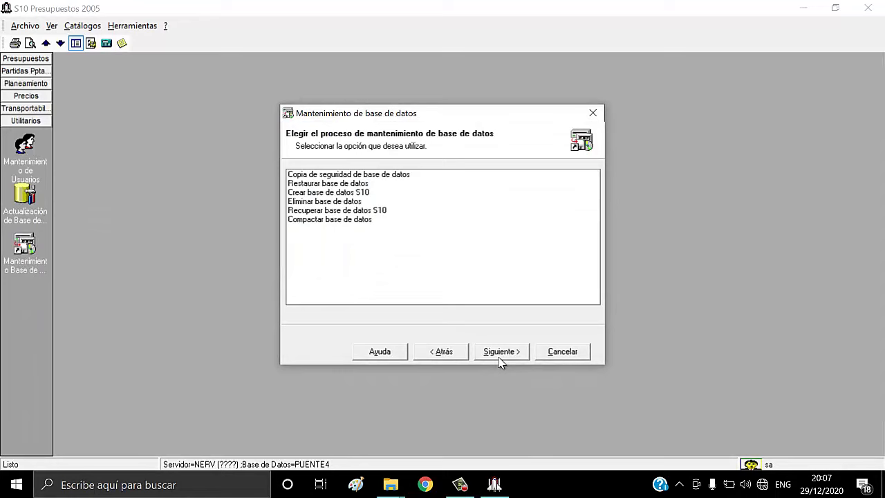
{"action": "left_click", "coordinate": [362, 184]}
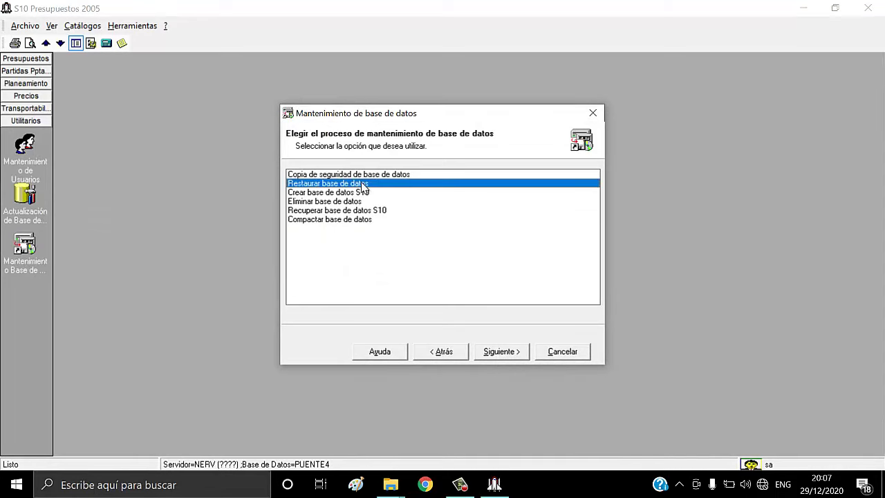
{"action": "left_click", "coordinate": [490, 352]}
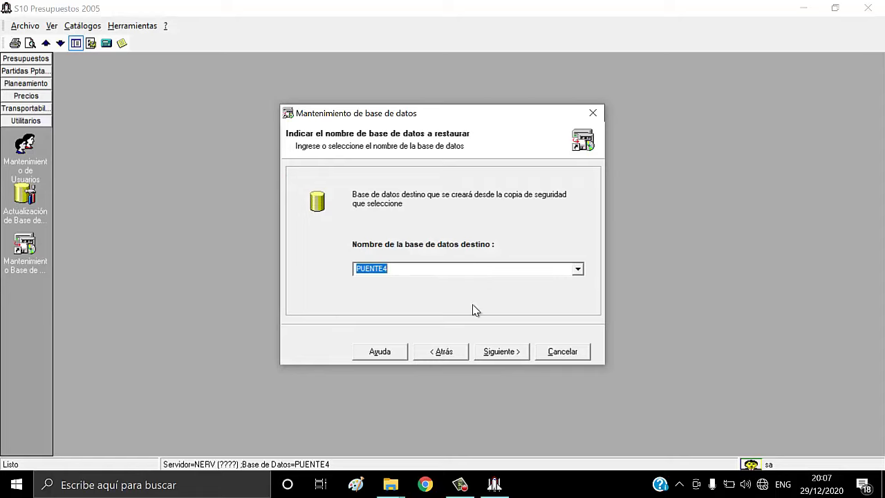
{"action": "type", "text": "P"}
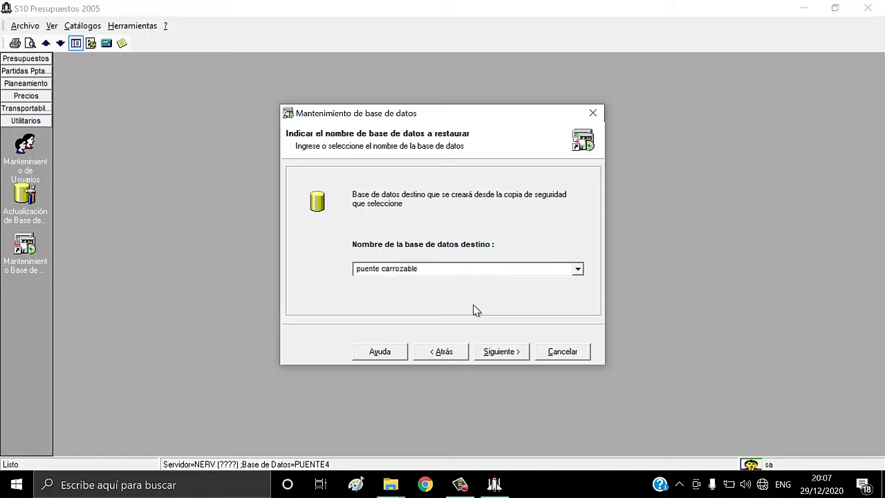
{"action": "type", "text": "1"}
{"action": "left_click", "coordinate": [508, 351]}
Step: Choose the standard SQL Server backup PUENTE CARROZABLE as the source, run the restore and dismiss the completion message
{"action": "left_click", "coordinate": [577, 270]}
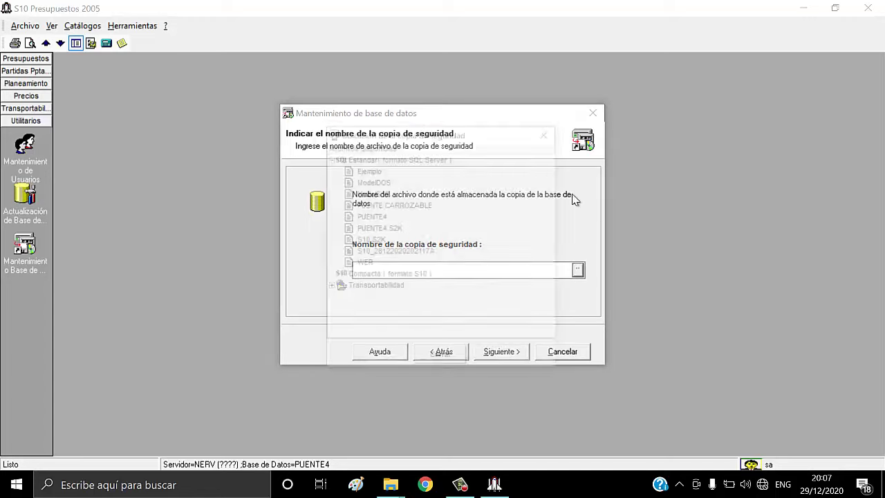
{"action": "left_click", "coordinate": [412, 206]}
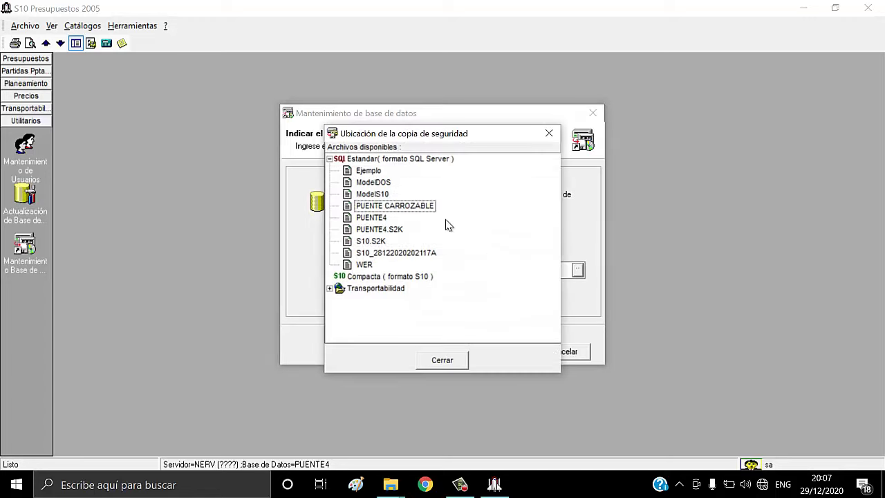
{"action": "double_click", "coordinate": [408, 206]}
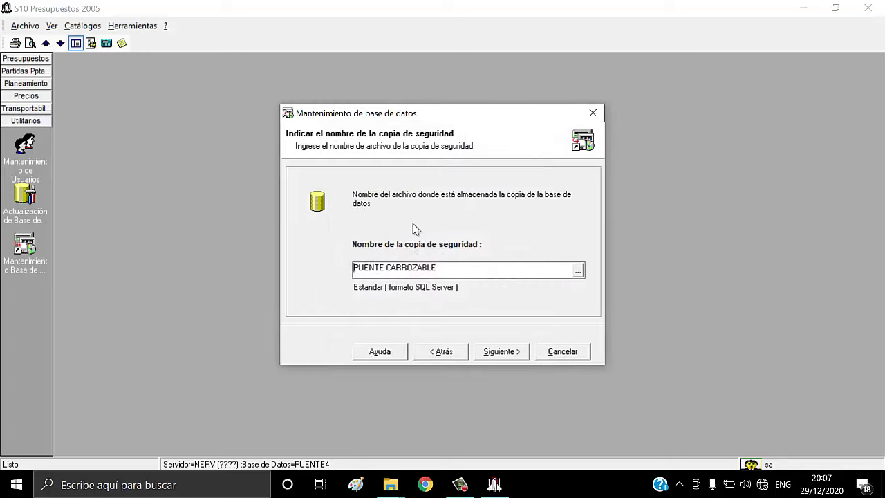
{"action": "left_click", "coordinate": [504, 354]}
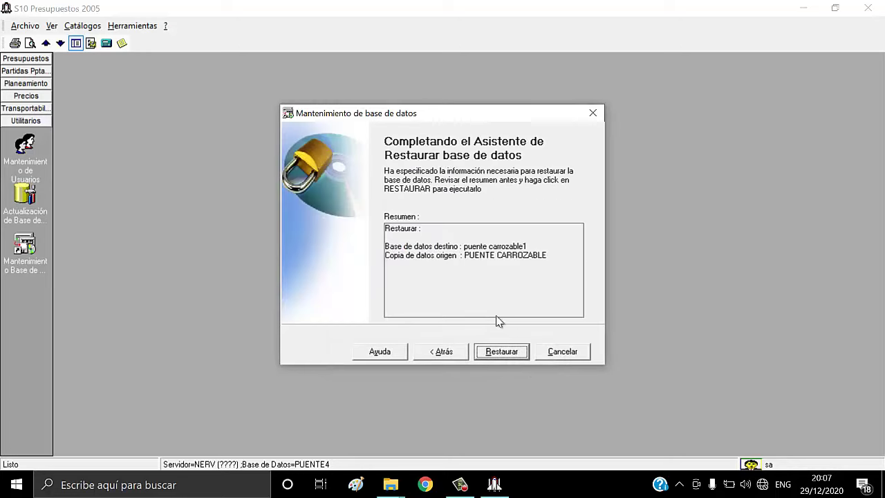
{"action": "left_click", "coordinate": [495, 354]}
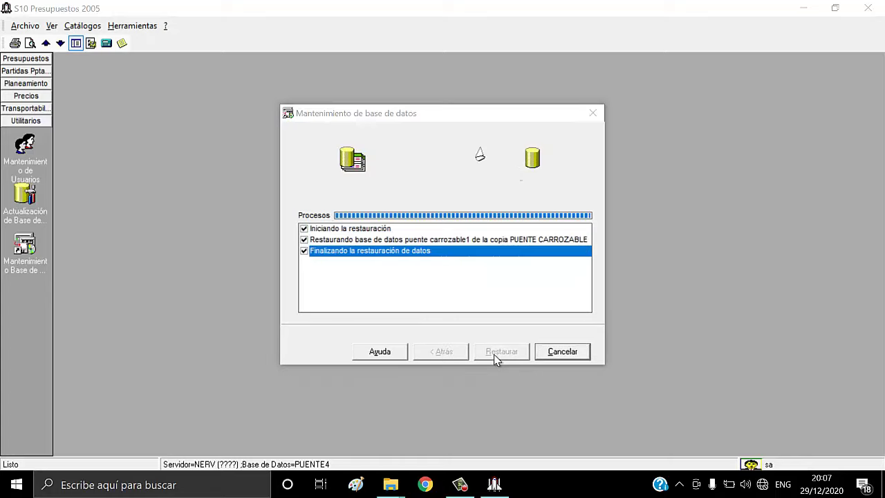
{"action": "left_click", "coordinate": [522, 287]}
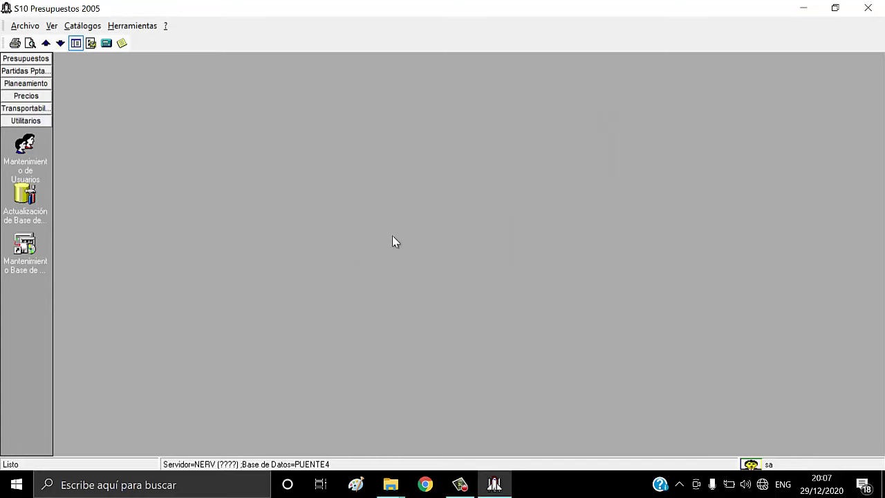
Step: Exit and relaunch S10 Presupuestos, then log in with puente carrozable1 as the database
{"action": "left_click", "coordinate": [868, 9]}
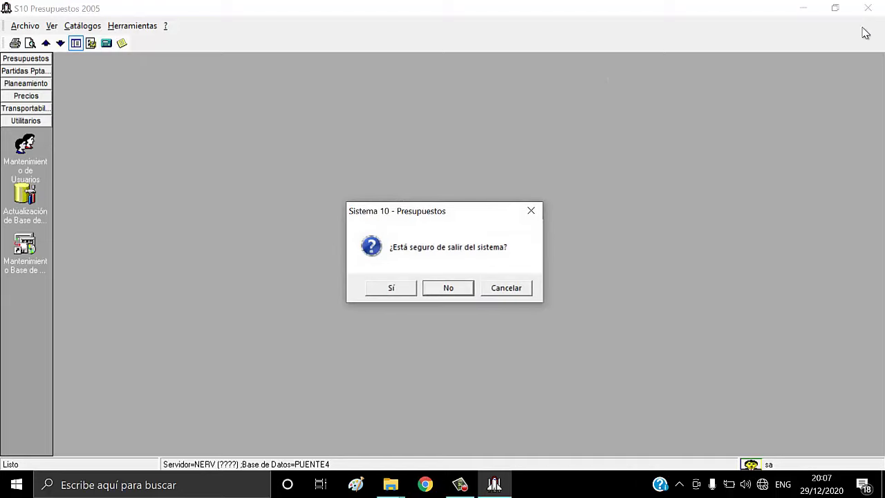
{"action": "left_click", "coordinate": [411, 293]}
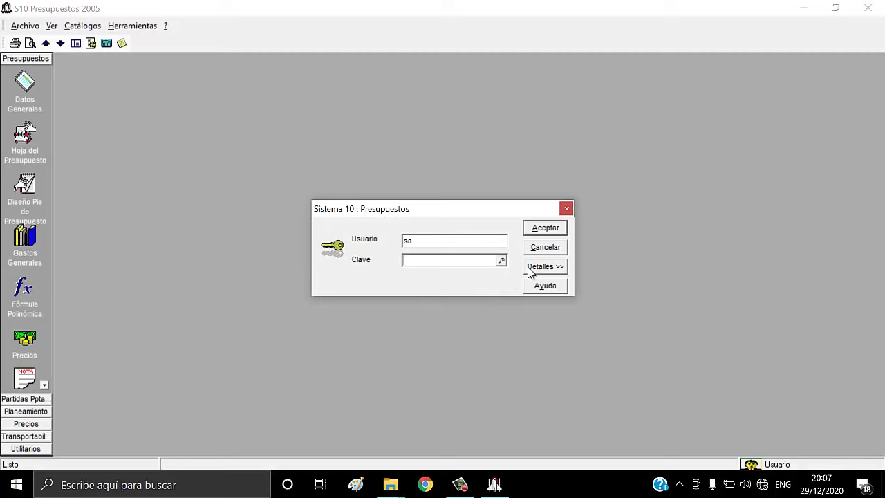
{"action": "left_click", "coordinate": [530, 272]}
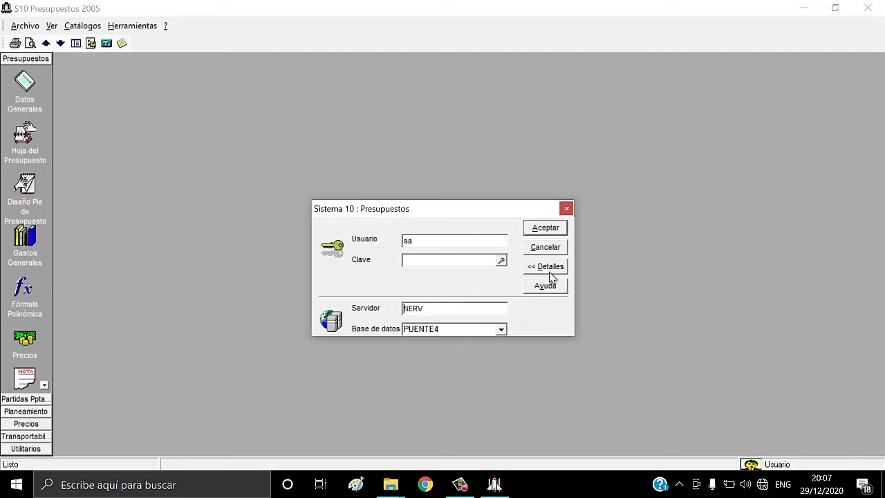
{"action": "left_click", "coordinate": [500, 330]}
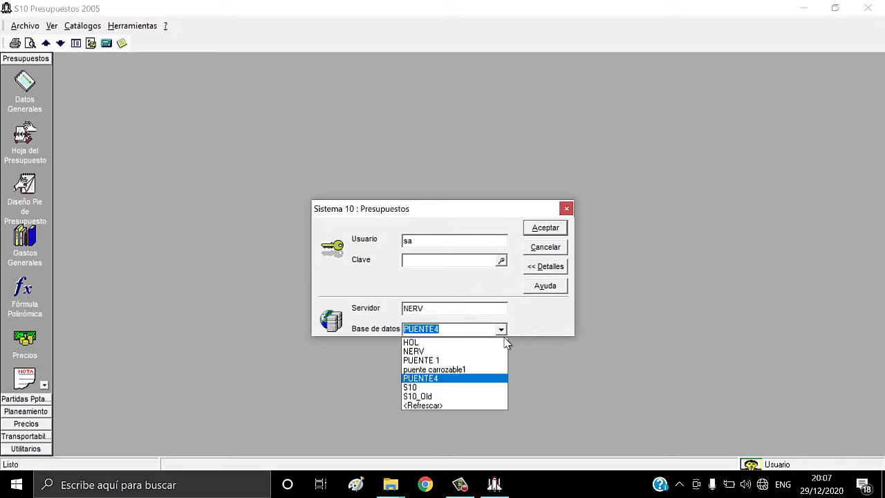
{"action": "left_click", "coordinate": [457, 371]}
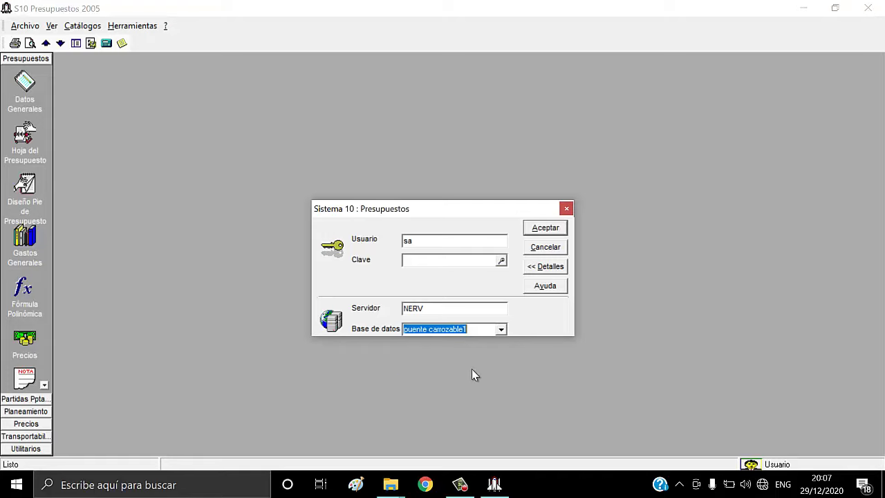
{"action": "left_click", "coordinate": [546, 229]}
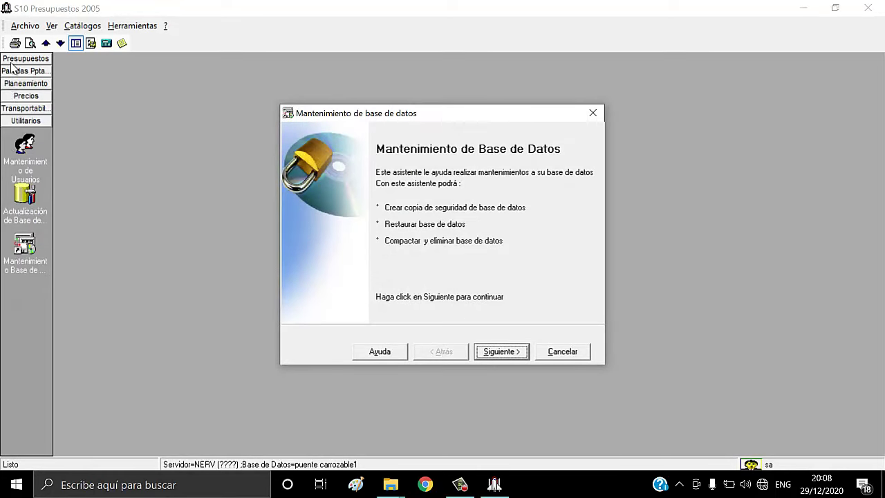
Step: Cancel the maintenance wizard, open the Antayaque bridge budget in Datos Generales and widen the budget tree to show its full name
{"action": "left_click", "coordinate": [577, 355]}
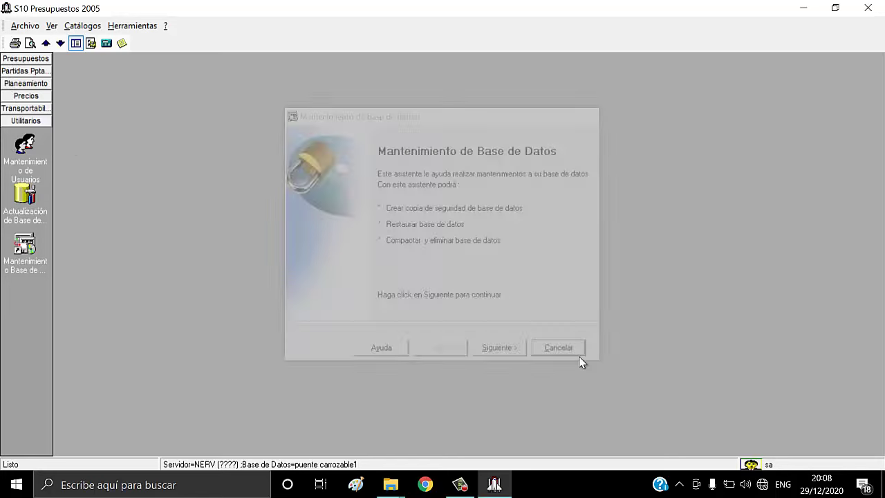
{"action": "left_click", "coordinate": [25, 58]}
{"action": "left_click", "coordinate": [28, 84]}
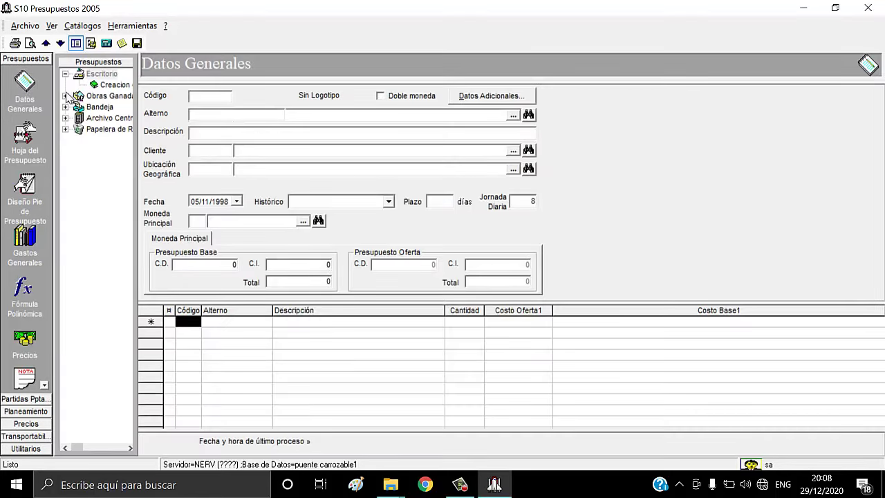
{"action": "left_click", "coordinate": [115, 87]}
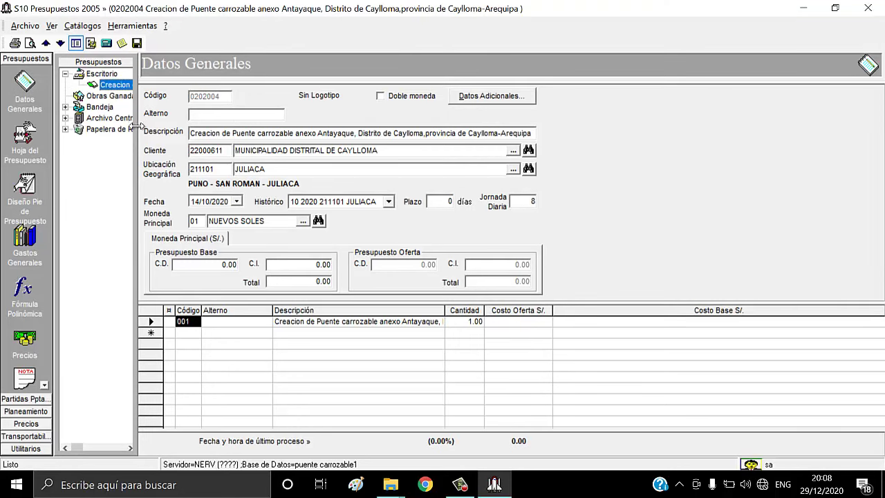
{"action": "left_click_drag", "start_coordinate": [137, 128], "coordinate": [389, 152]}
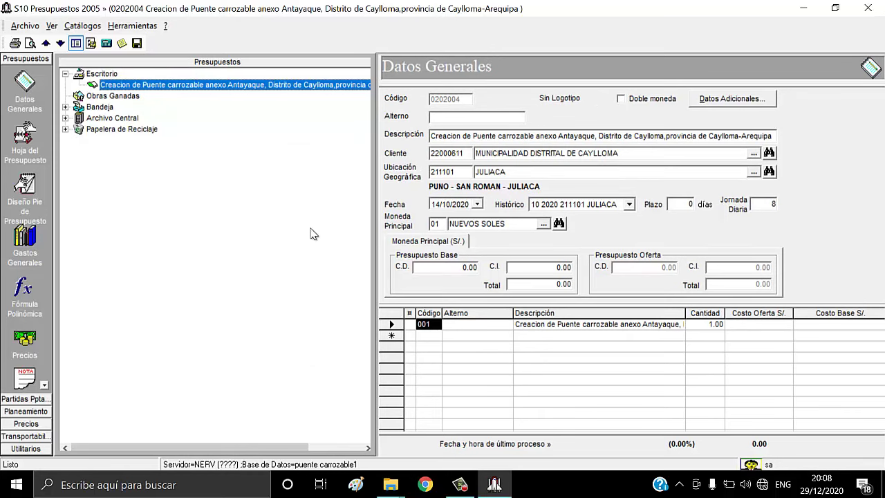
{"action": "left_click", "coordinate": [508, 484]}
{"action": "left_click", "coordinate": [505, 486]}
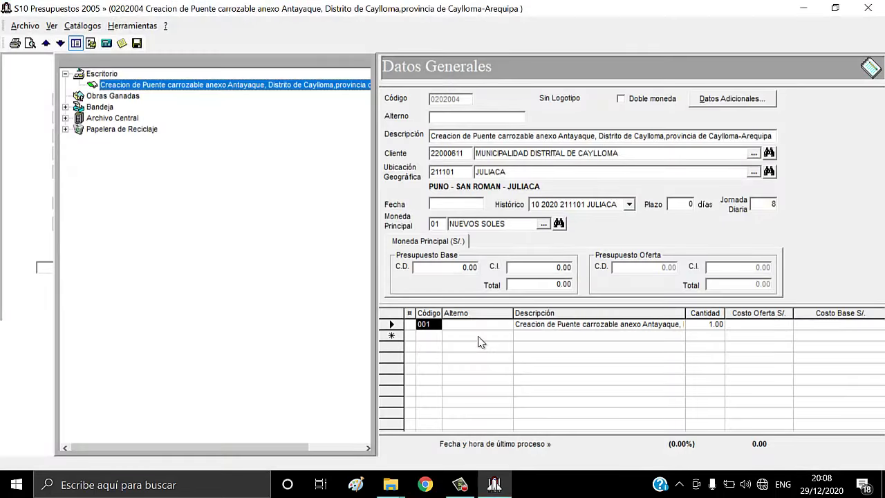